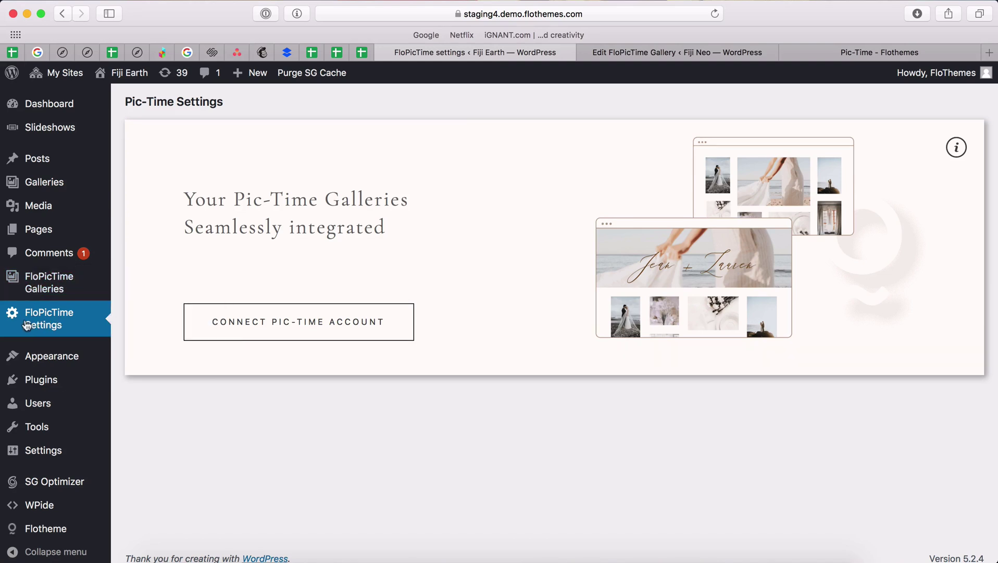
Start the Pic-Time account connection and approve Flothemes access on the authorization page
click(303, 324)
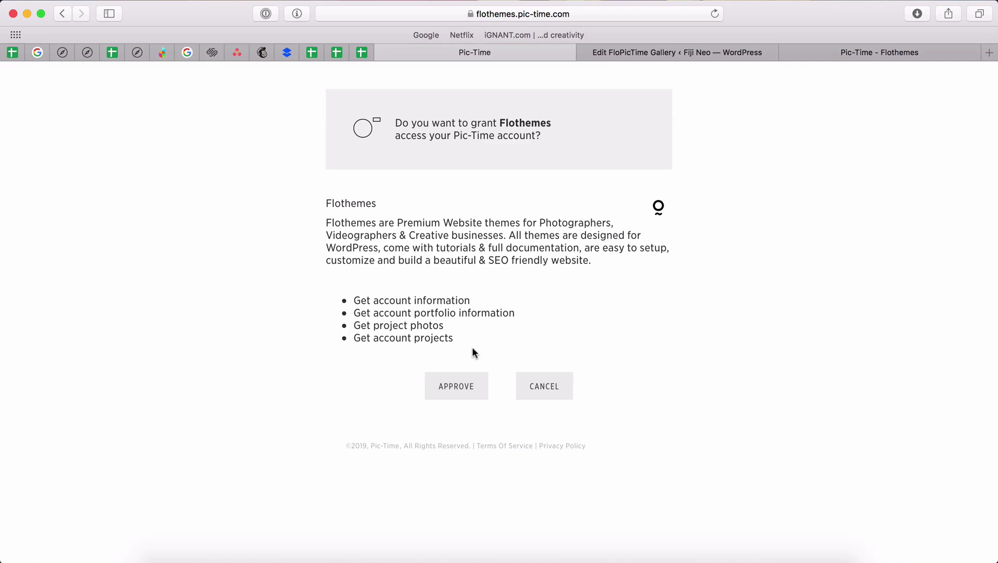
click(456, 386)
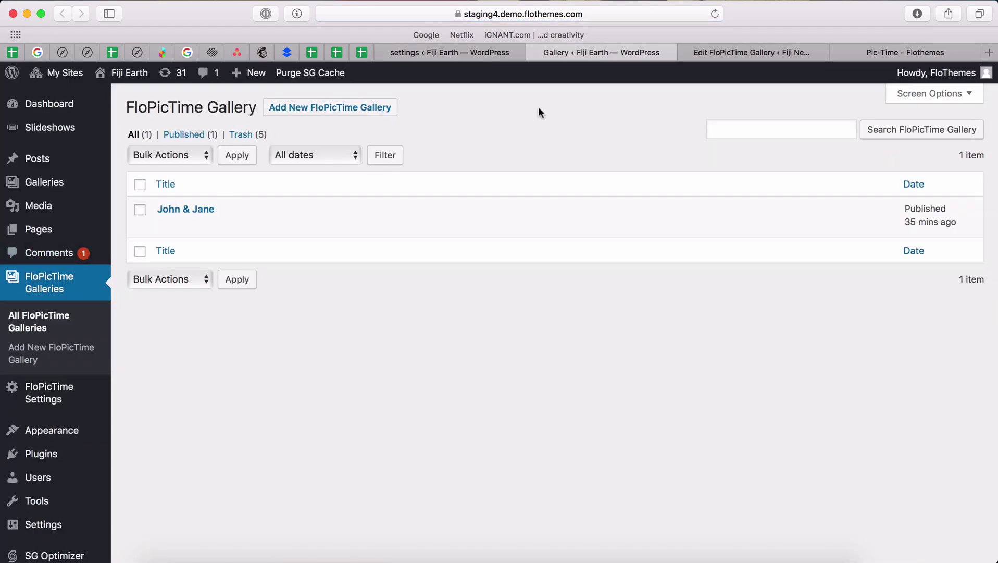
Close the gallery list, open the FloPicTime documentation, and go back to Pic-Time settings
click(534, 52)
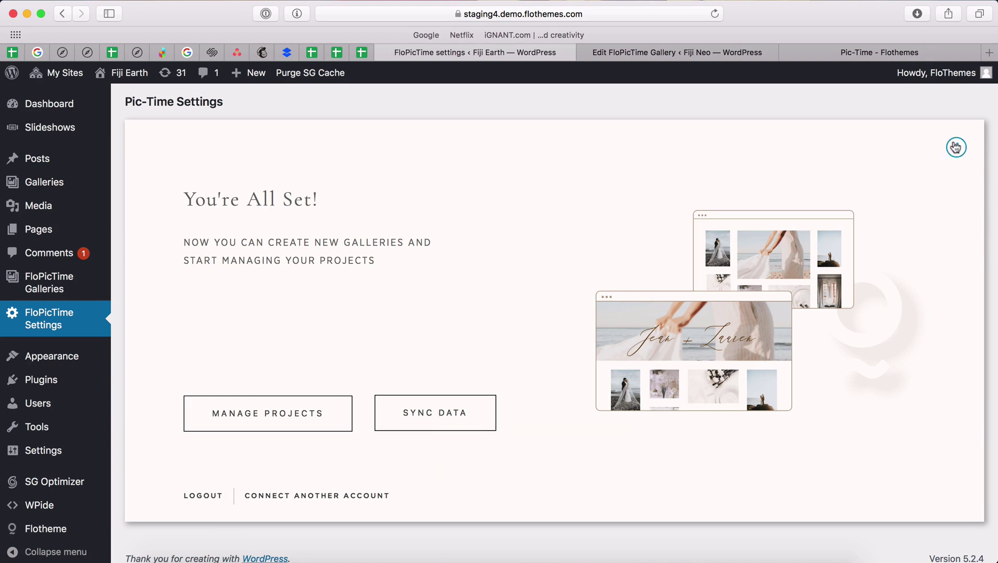
click(956, 146)
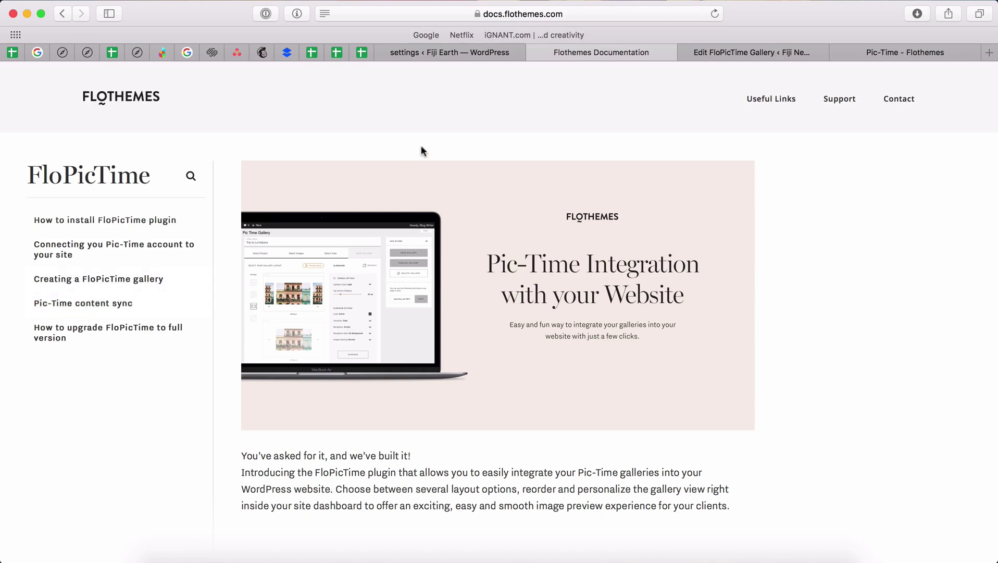
click(473, 52)
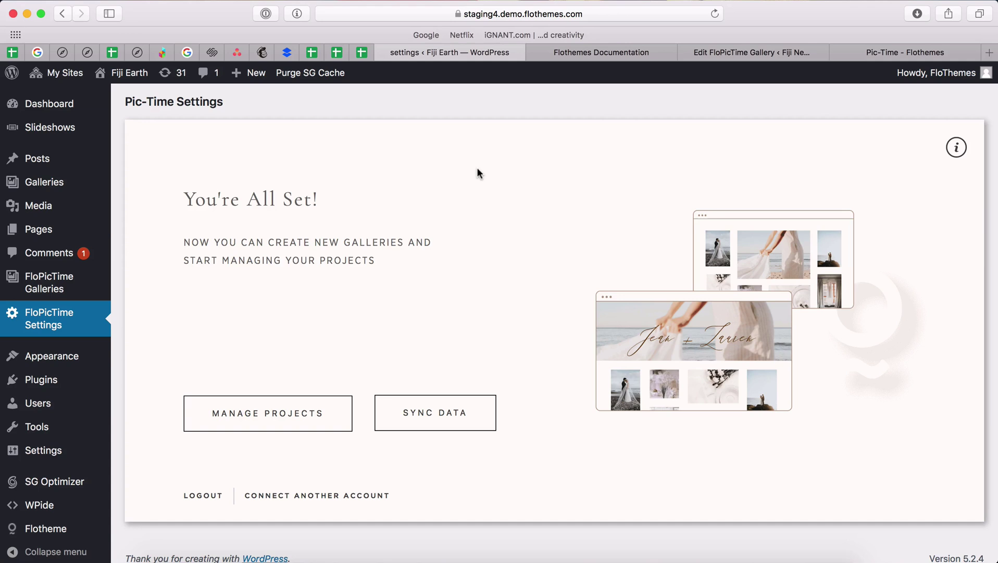
Open the FloPicTime galleries list and start a new gallery
click(45, 285)
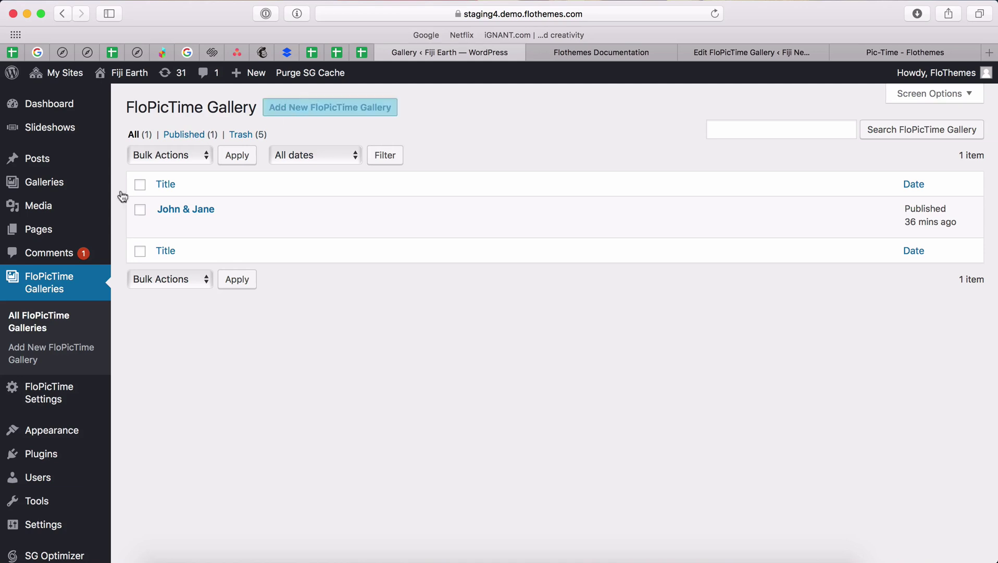
click(16, 359)
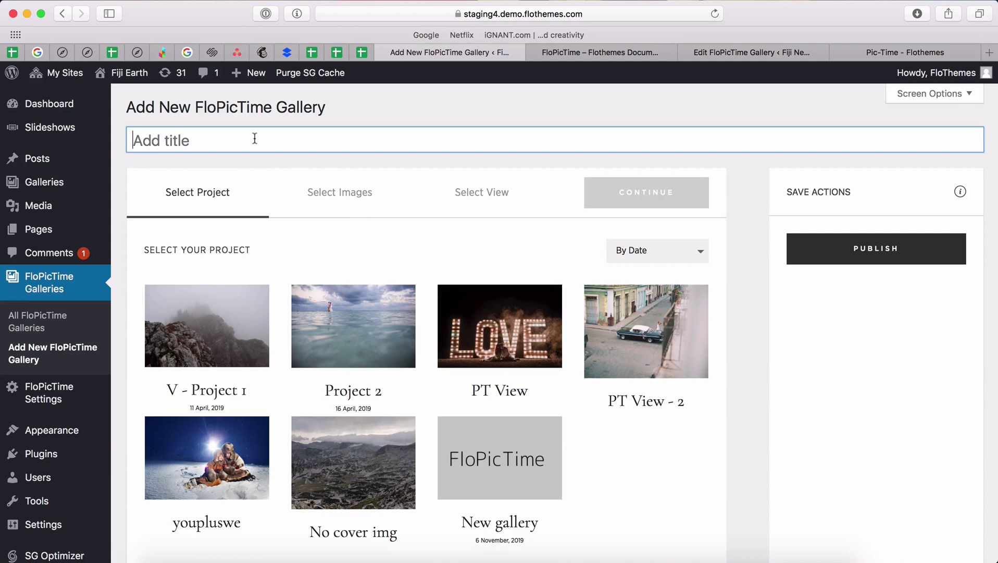
text(Tes)
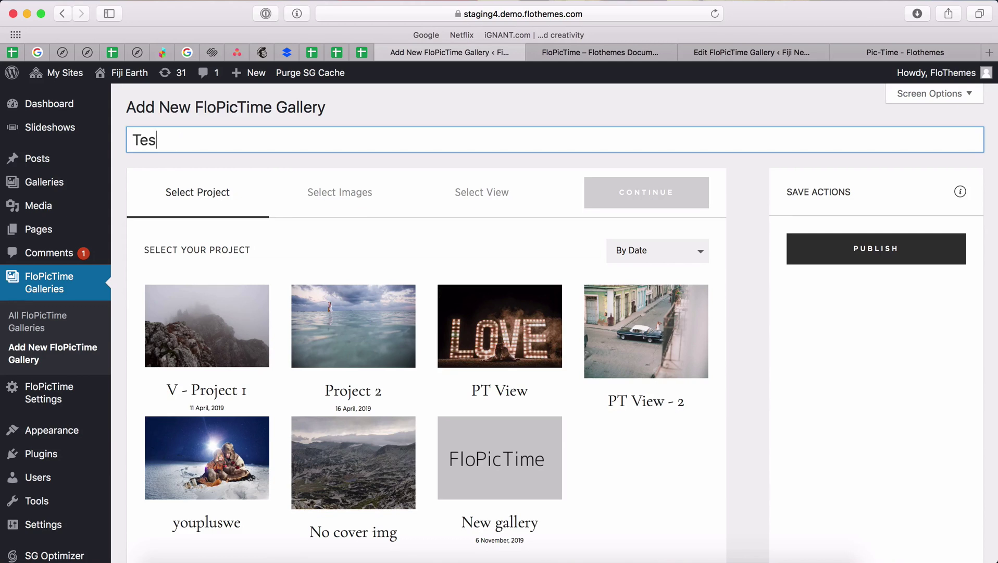
text(t Gallery)
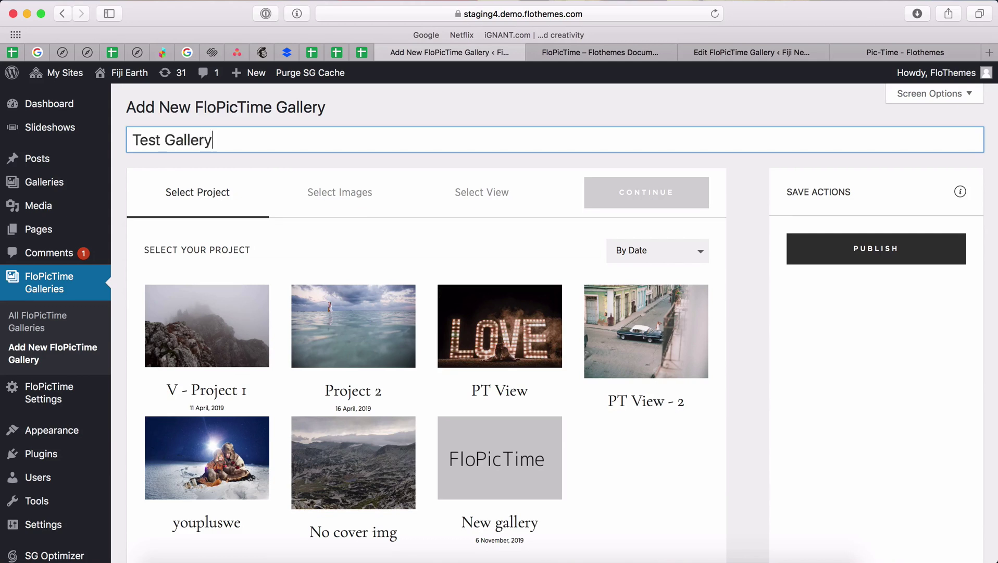
Choose Project 2 as the source and exclude the Scene Name - Test images
click(345, 319)
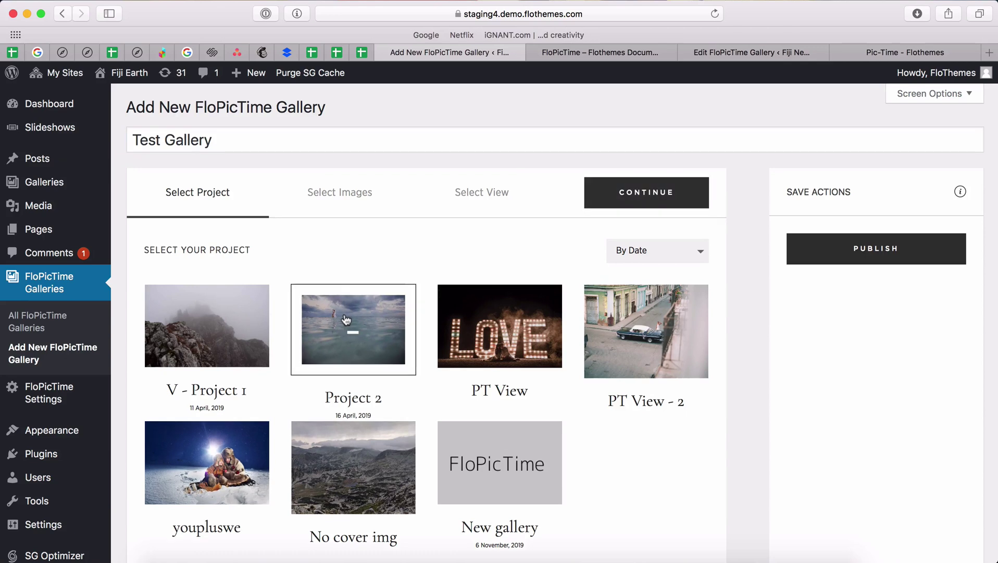
click(625, 198)
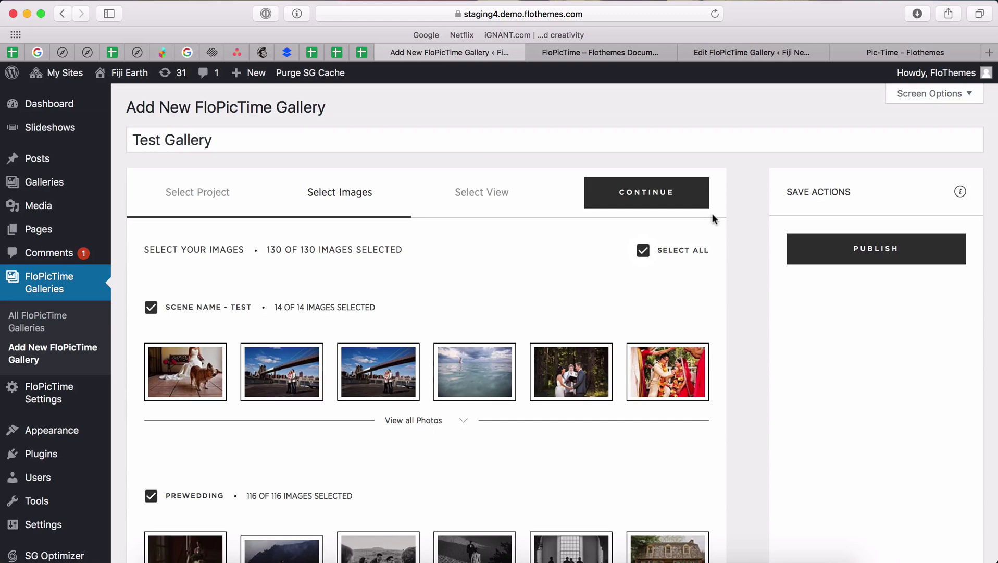
click(642, 250)
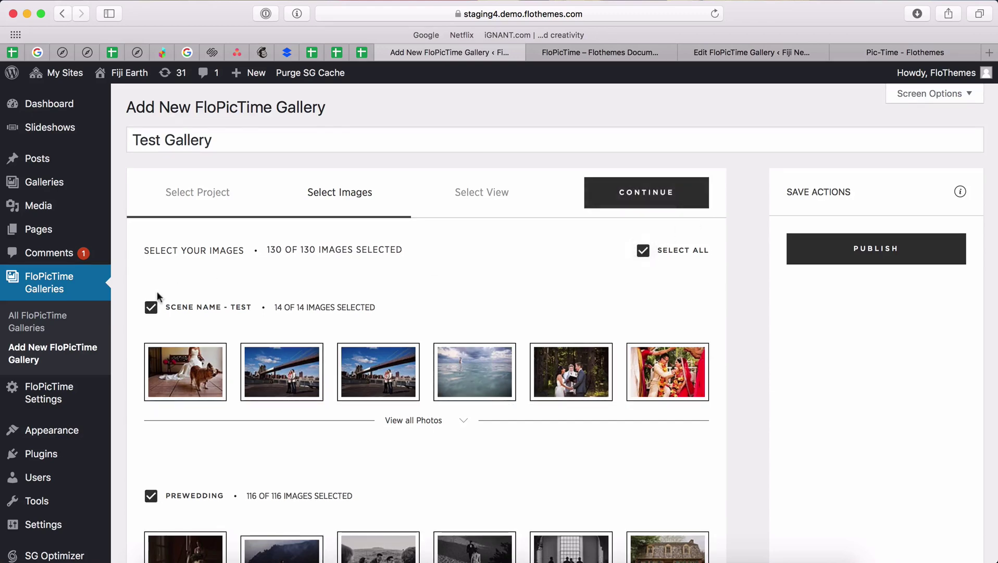
click(151, 306)
scroll(286, 278, down, 5)
scroll(286, 296, down, 2)
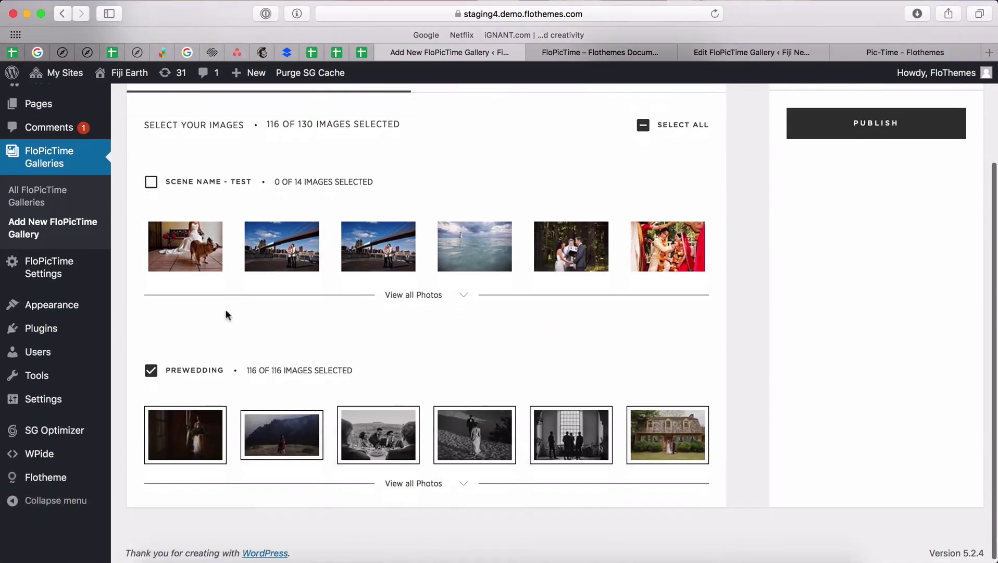
Expand all Prewedding photos and deselect seven of them, leaving 109 of 130 selected
click(427, 487)
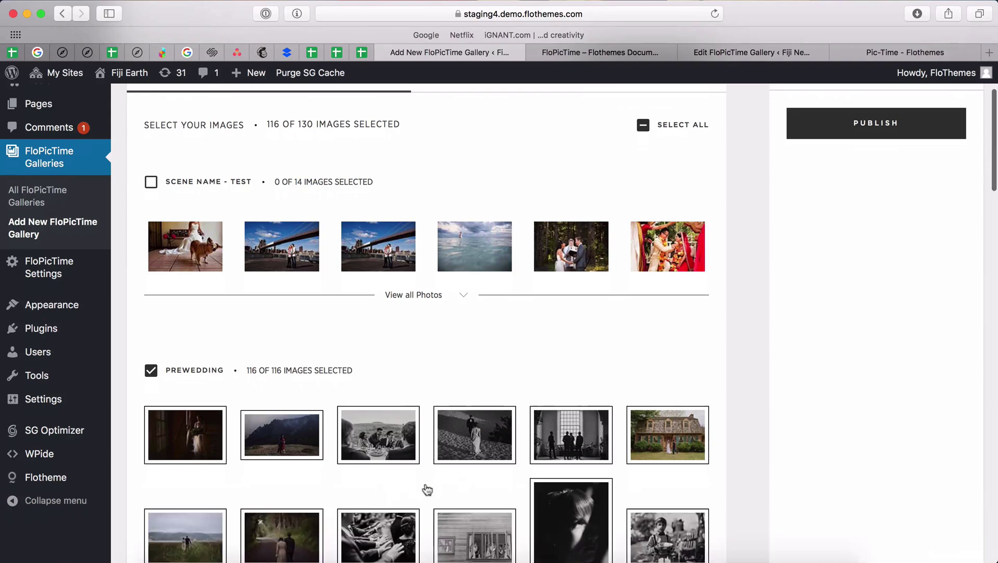
scroll(425, 335, down, 10)
click(474, 243)
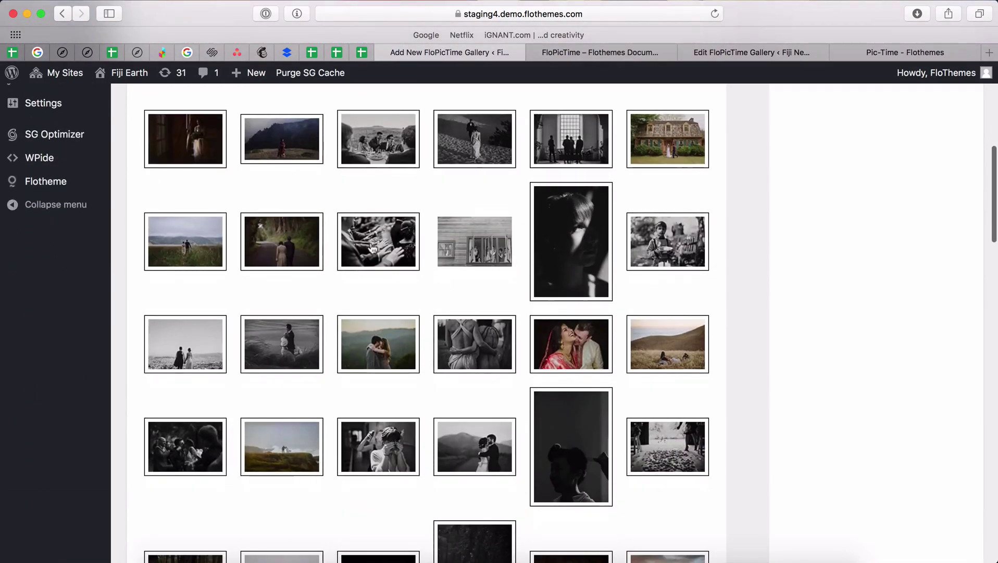
click(378, 243)
click(282, 244)
click(208, 250)
click(293, 137)
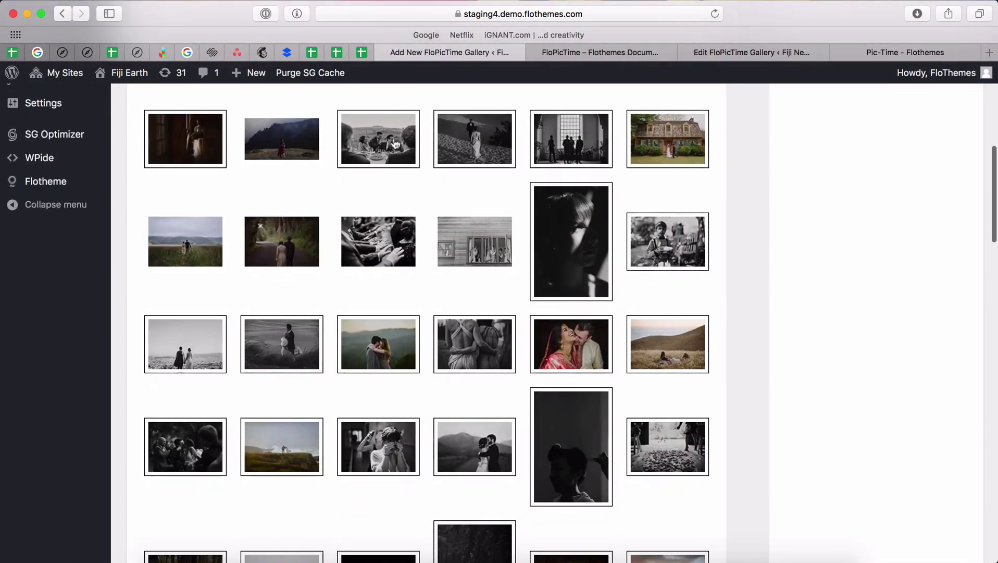
click(396, 145)
click(485, 143)
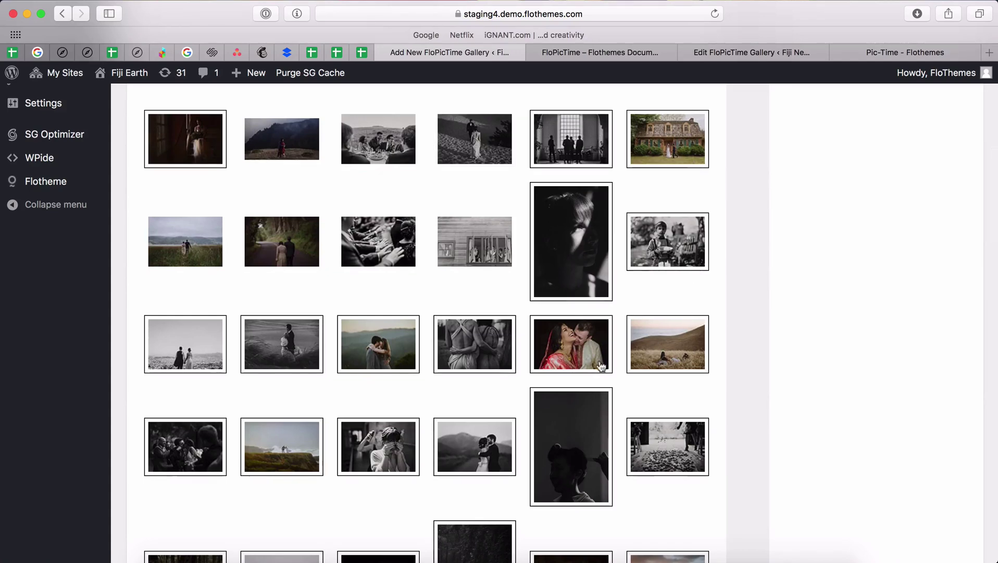
scroll(471, 335, up, 5)
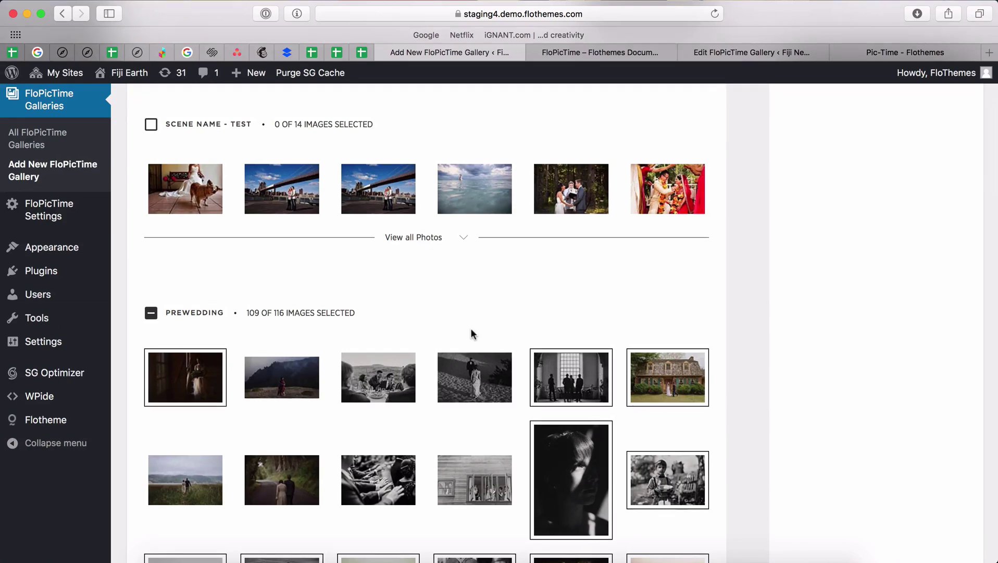
scroll(471, 335, up, 5)
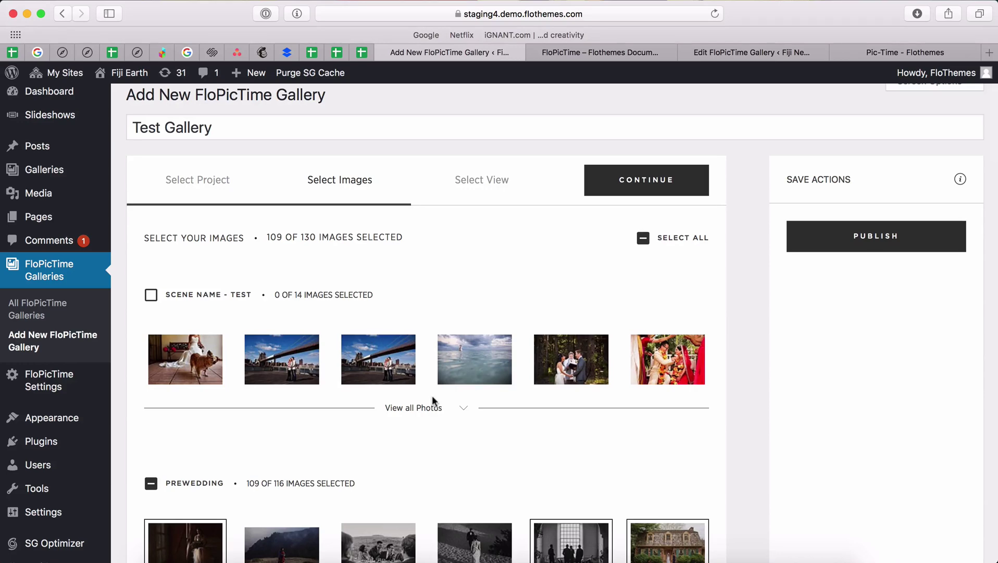
scroll(432, 394, down, 5)
scroll(432, 394, up, 5)
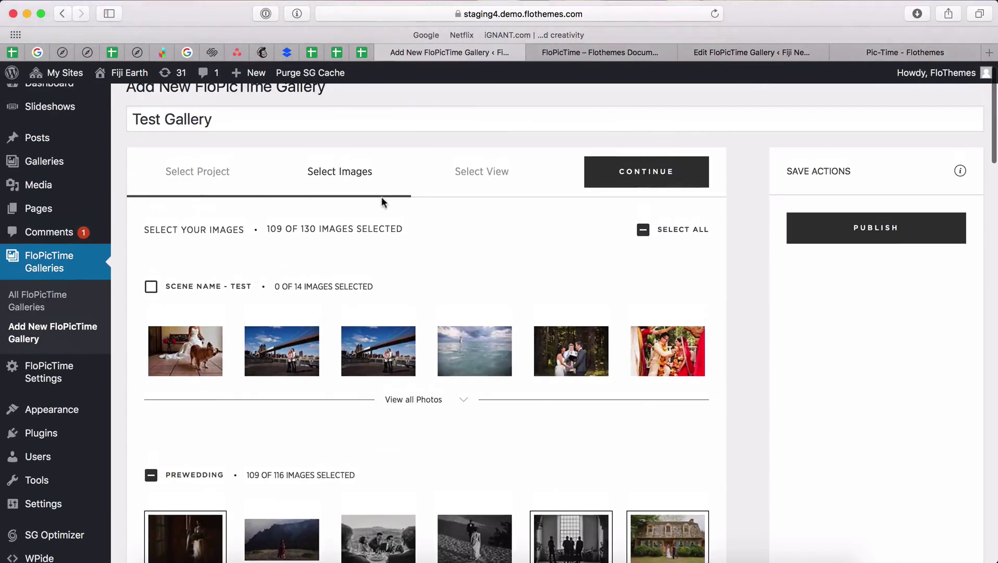
click(653, 173)
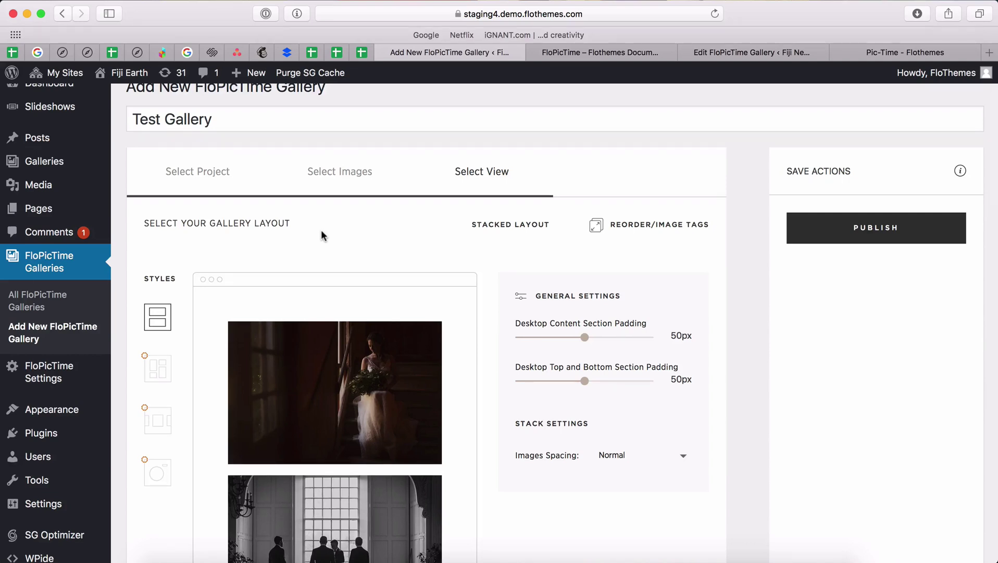
scroll(321, 235, down, 1)
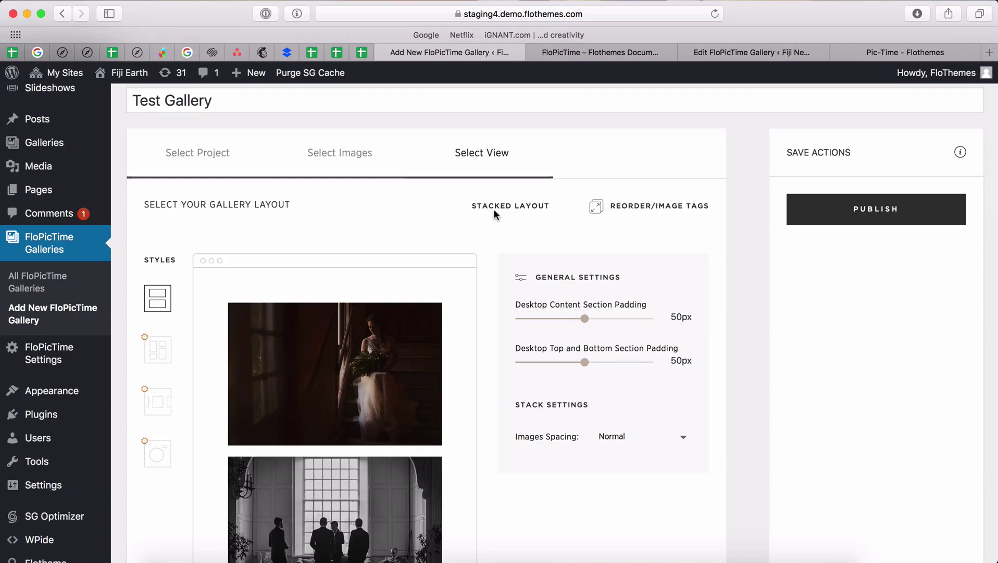
scroll(361, 267, down, 8)
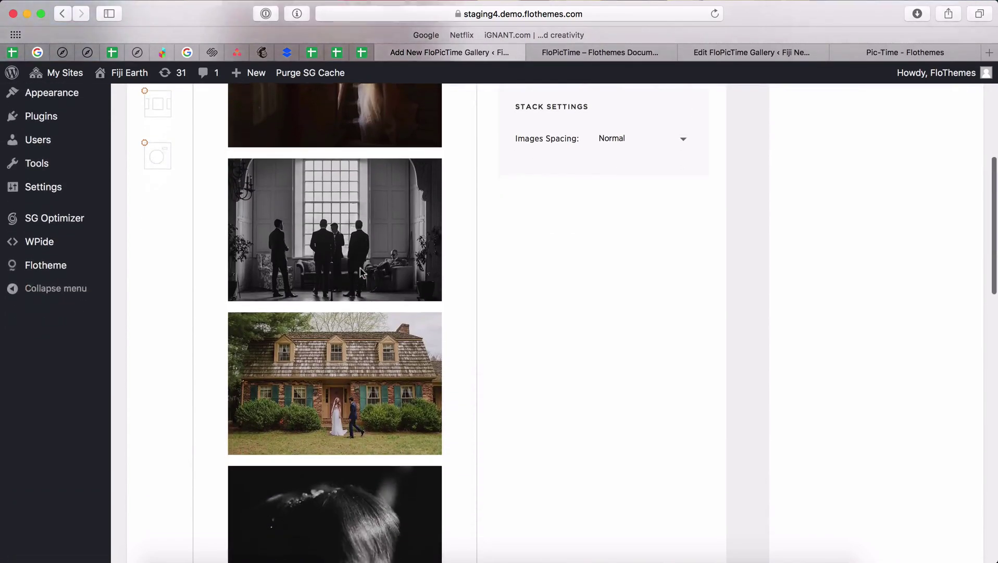
scroll(360, 272, up, 10)
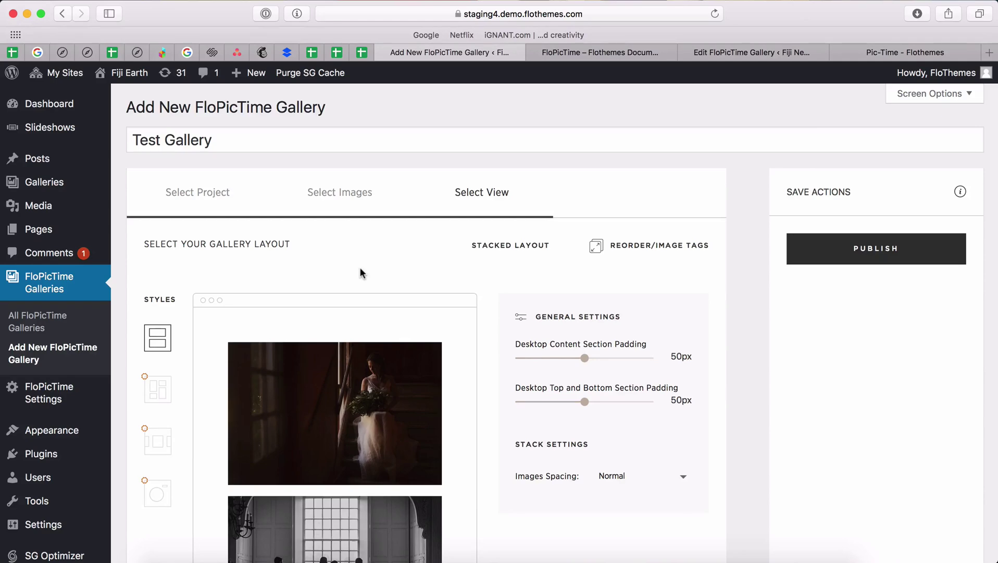
scroll(360, 267, down, 5)
scroll(360, 268, down, 3)
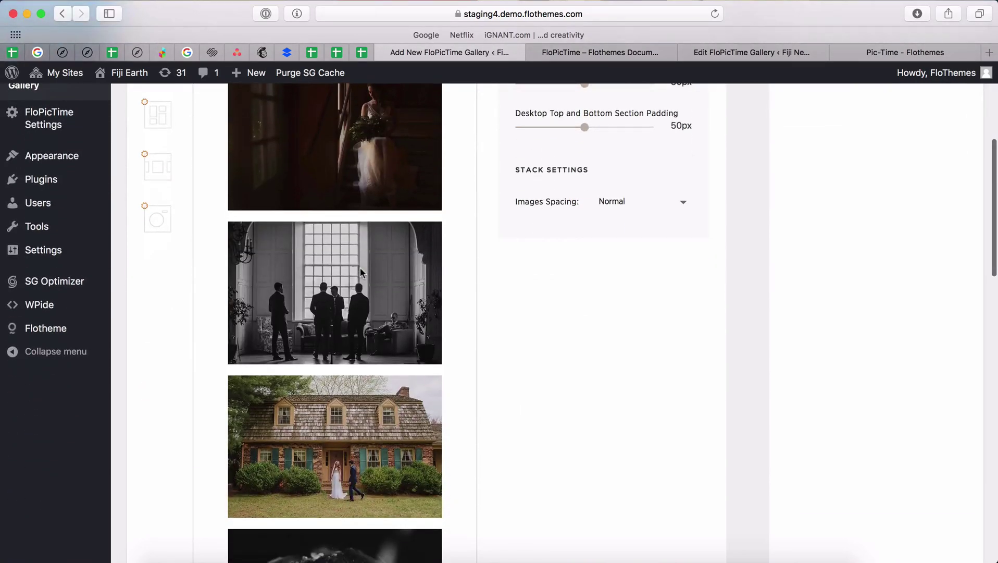
scroll(361, 268, down, 5)
scroll(360, 271, up, 10)
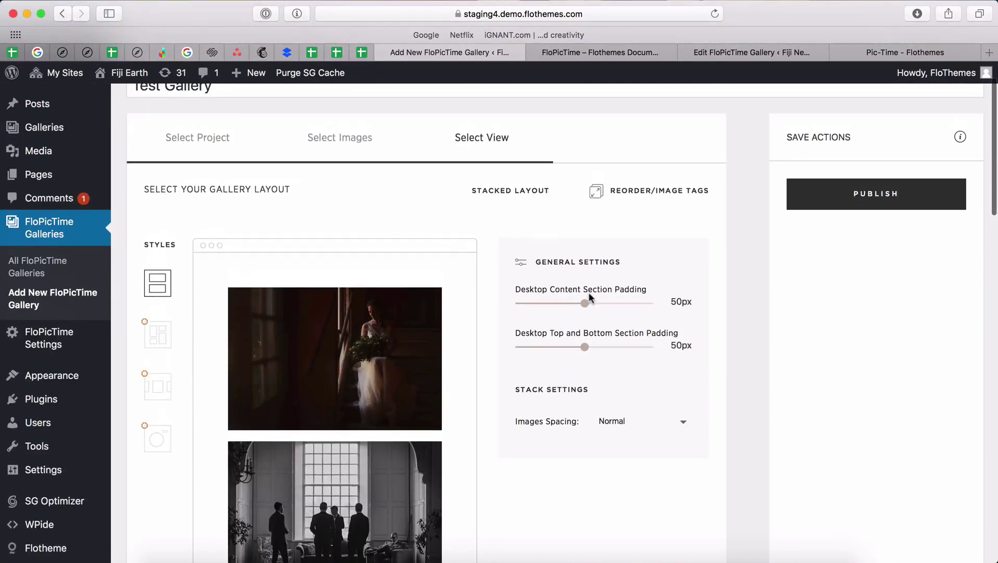
drag(588, 305, 578, 306)
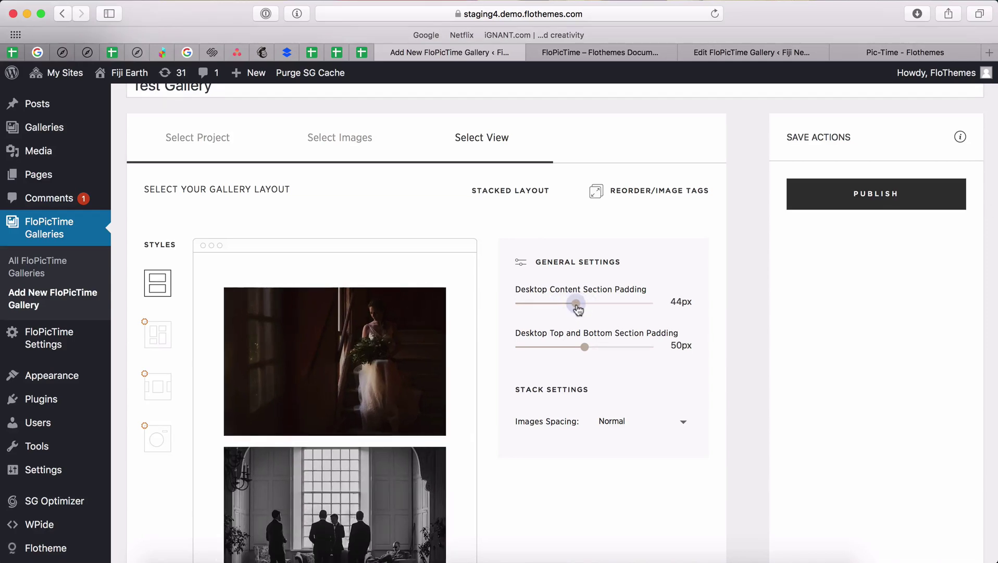
mouse_move(585, 347)
mouse_down()
mouse_move(572, 349)
mouse_move(602, 349)
mouse_up()
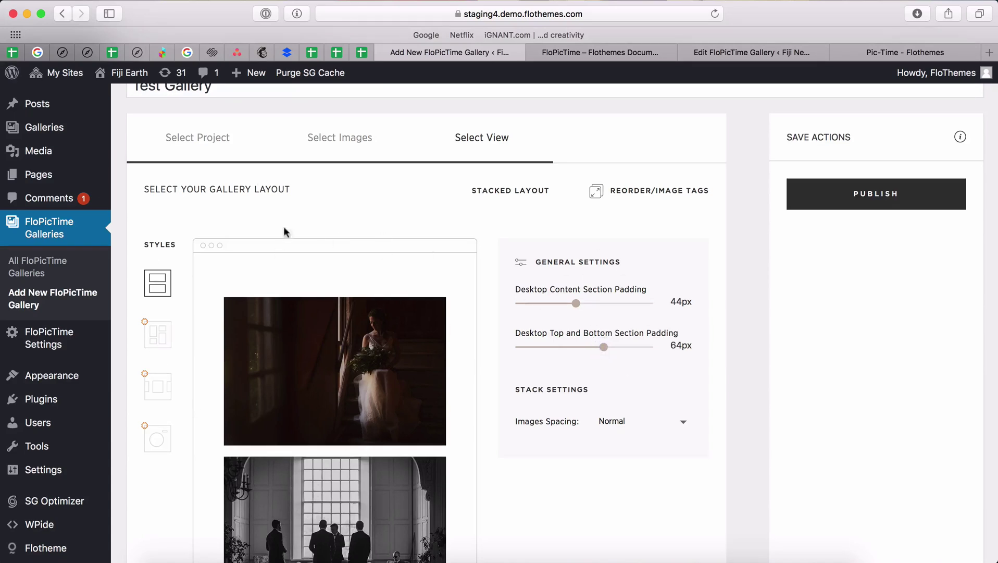
scroll(451, 289, down, 3)
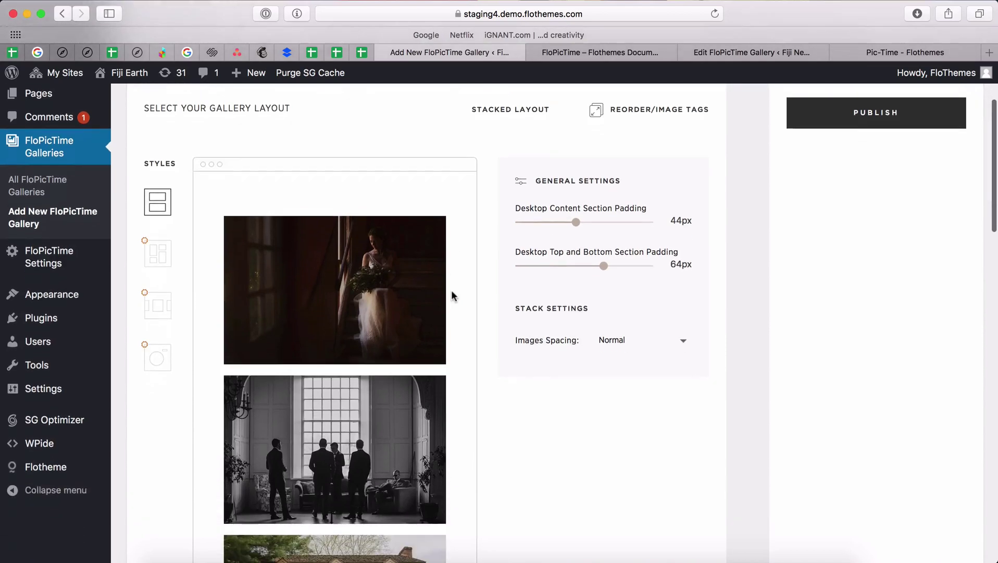
click(628, 342)
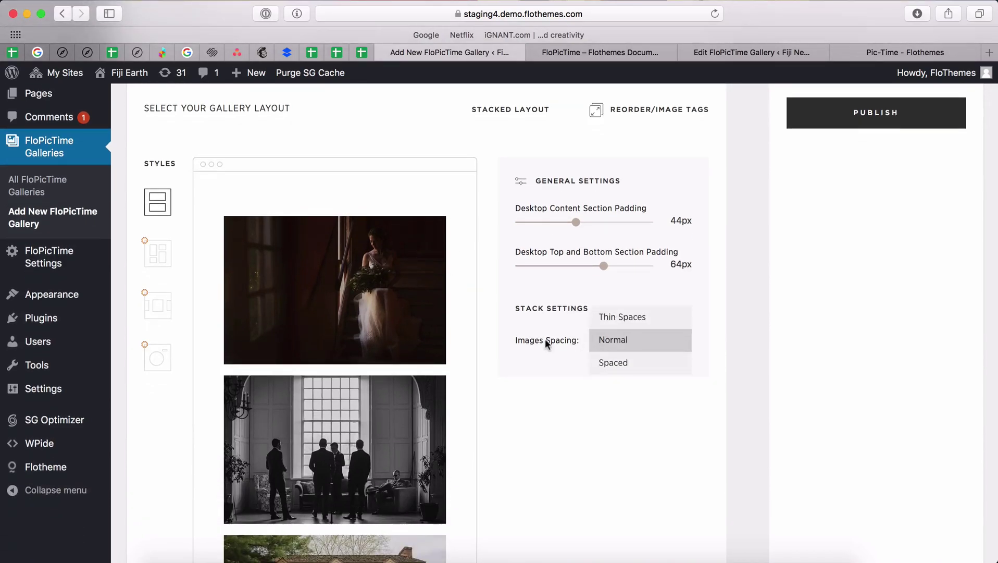
click(623, 316)
click(622, 340)
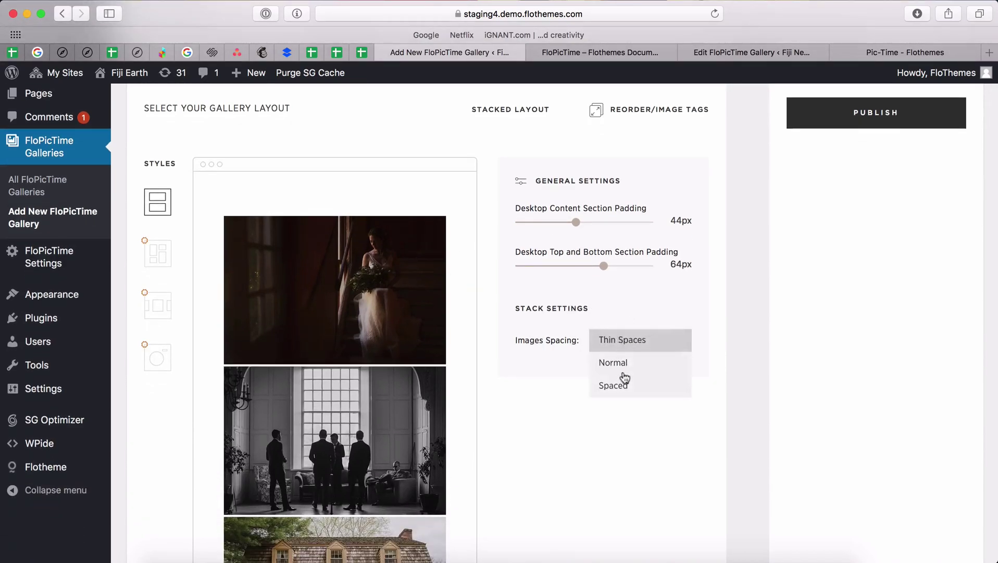
click(622, 385)
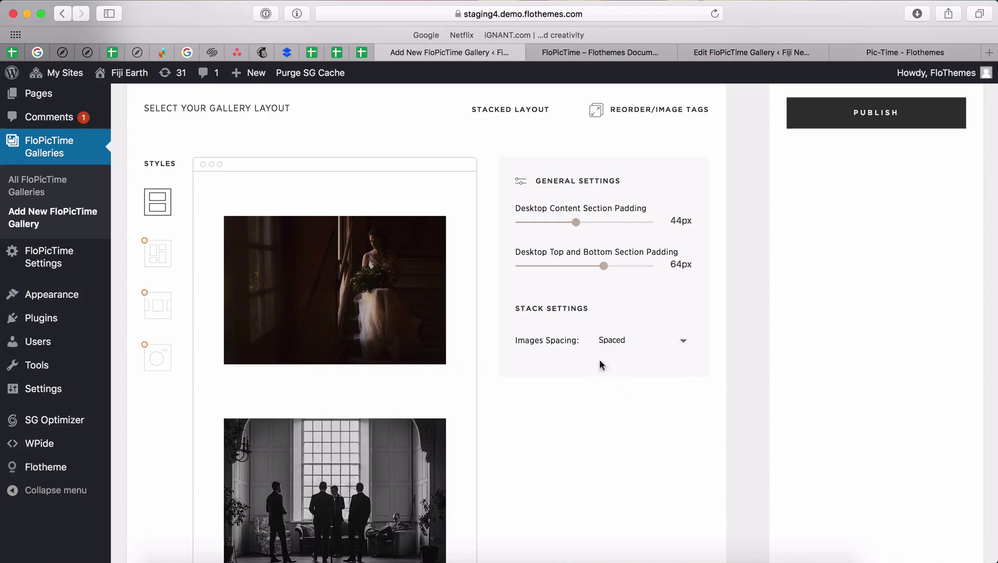
click(623, 341)
click(623, 320)
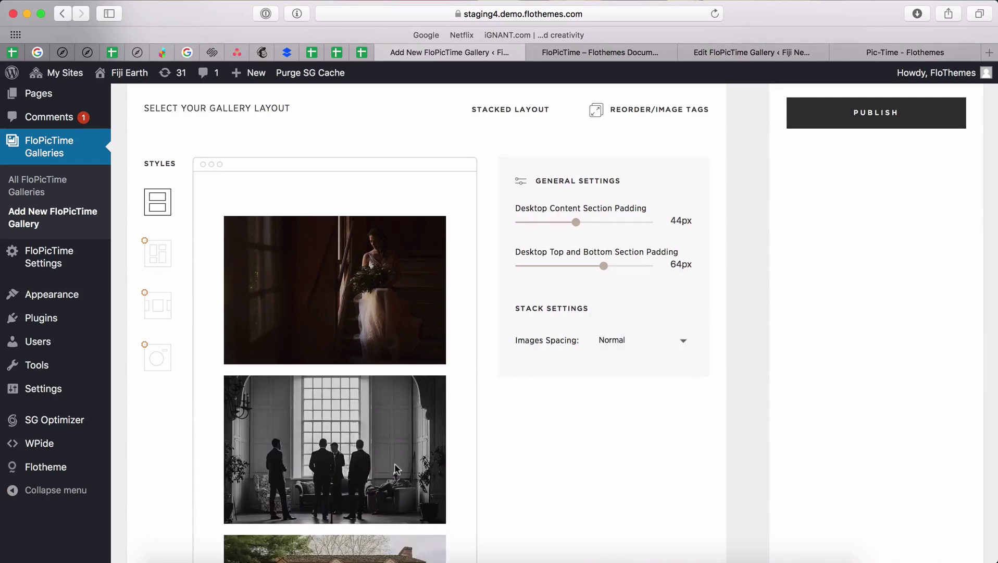
scroll(396, 469, up, 3)
Move the forest photo into row two, try editing image tags, then view the Flothemes Pic-Time page
click(646, 227)
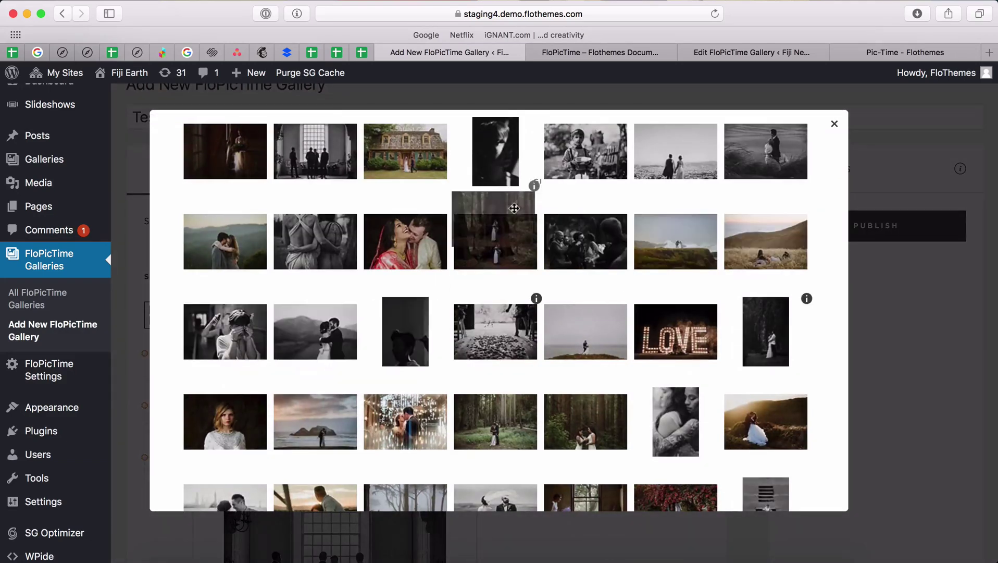
drag(515, 318, 499, 226)
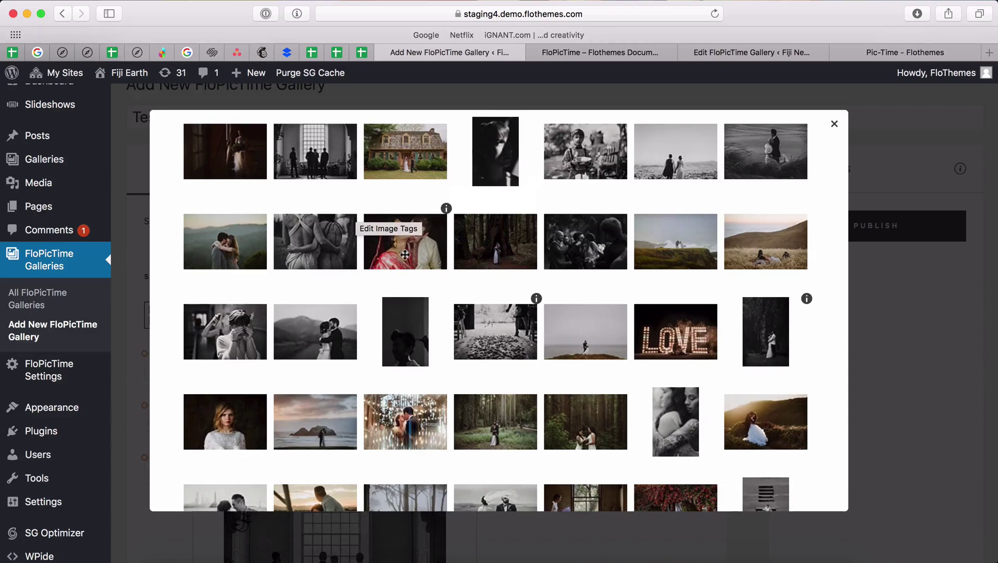
mouse_move(405, 242)
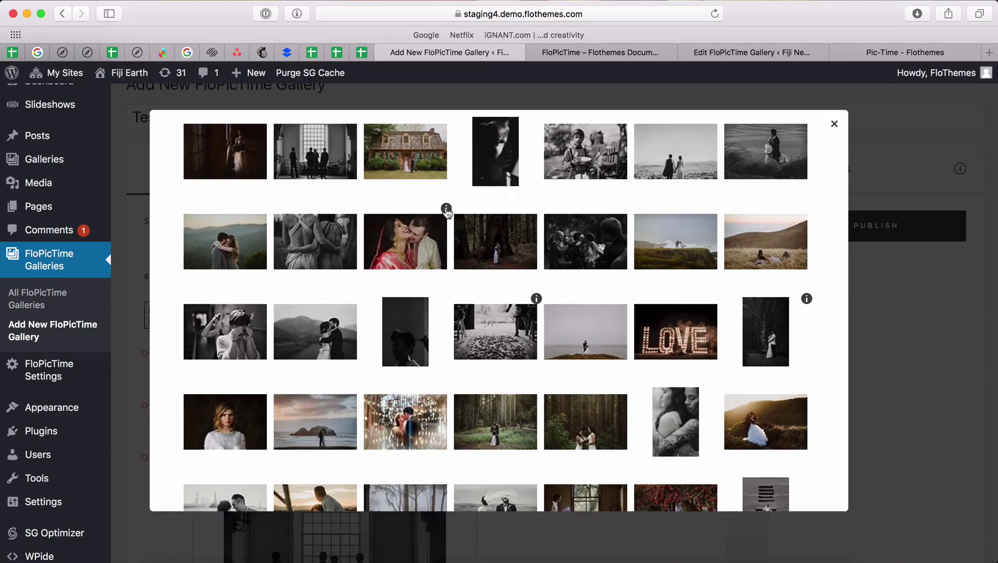
click(357, 210)
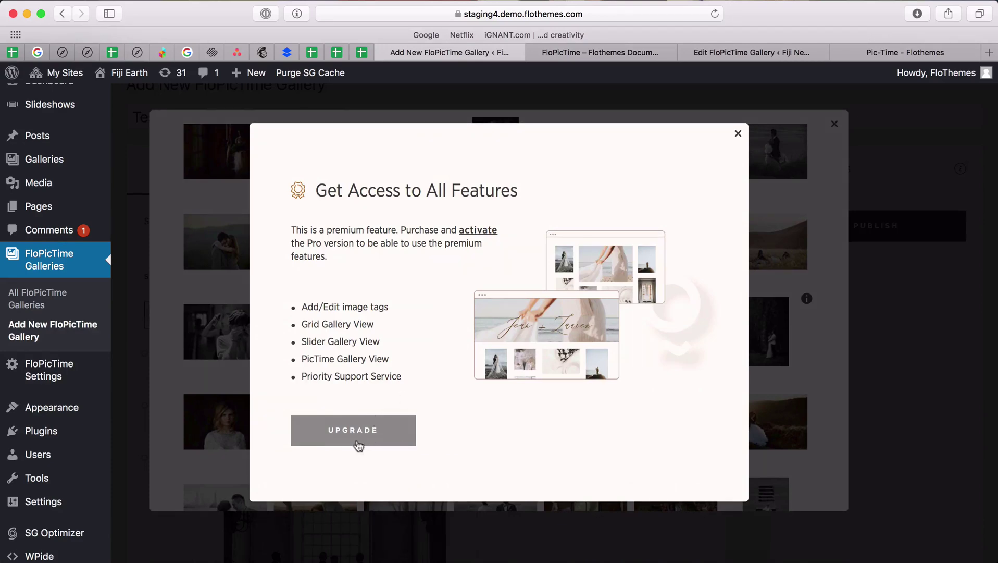
click(894, 52)
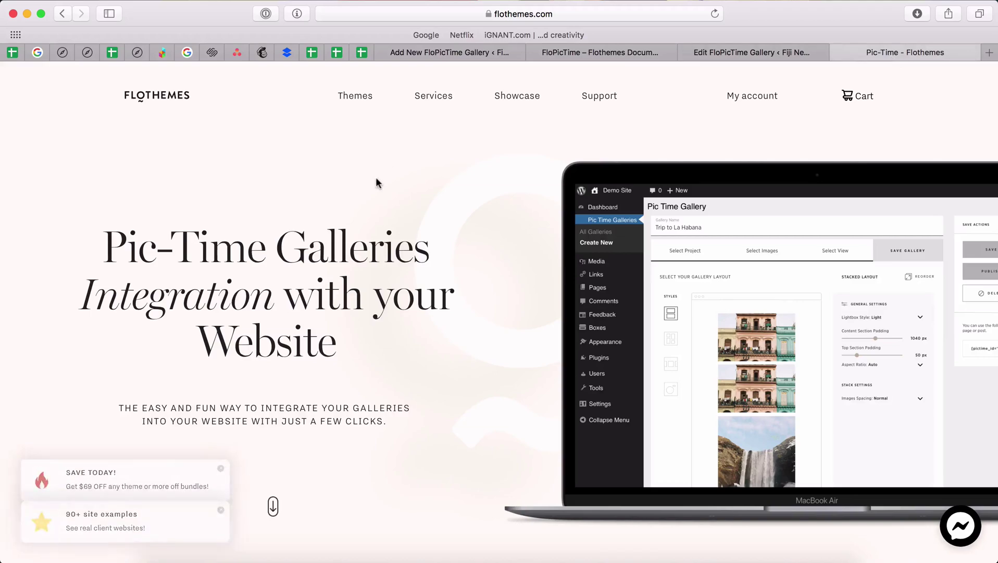
scroll(376, 182, down, 5)
scroll(376, 183, down, 5)
scroll(376, 182, down, 5)
scroll(376, 182, down, 5)
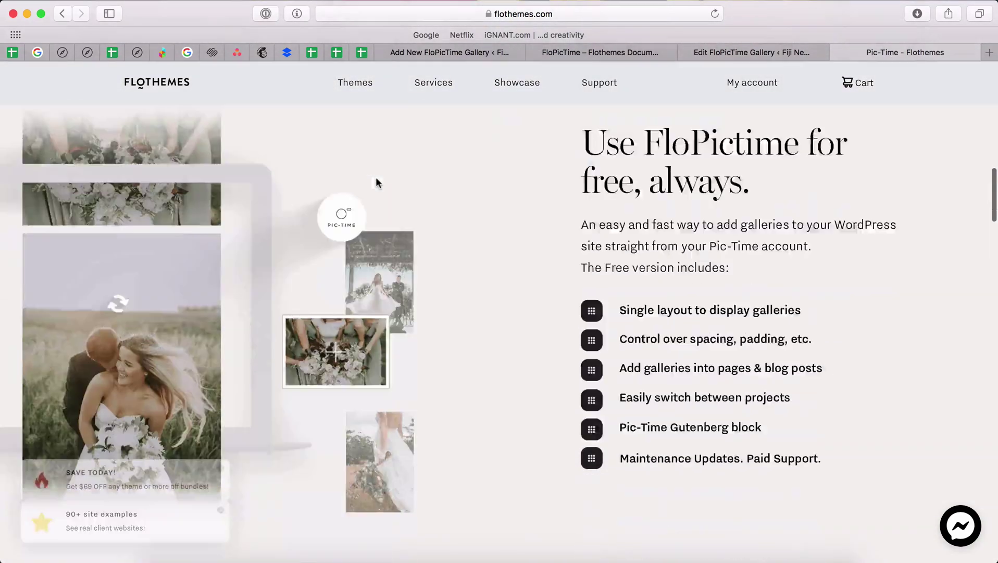
scroll(375, 183, down, 8)
scroll(376, 183, down, 8)
scroll(375, 182, down, 5)
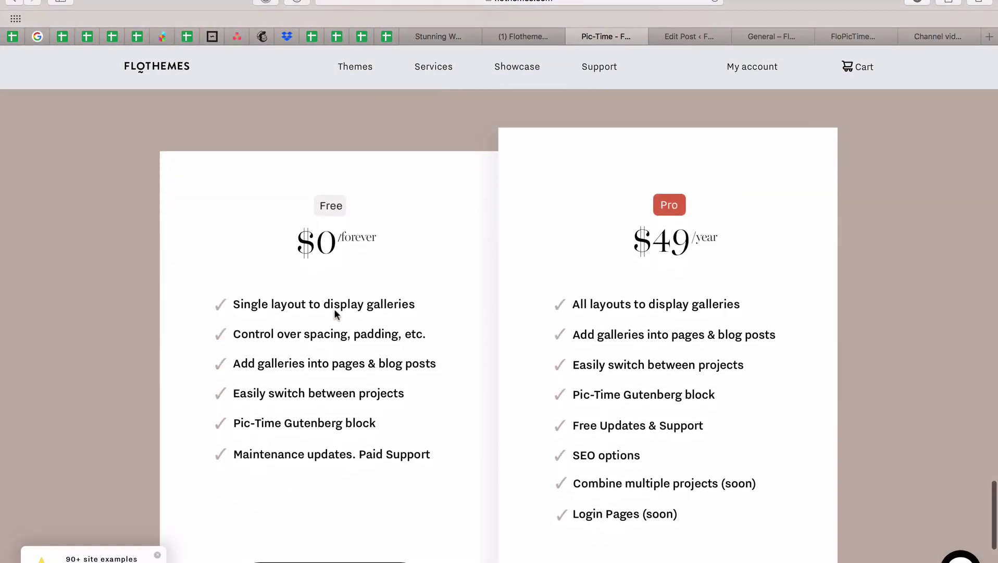
scroll(539, 355, up, 8)
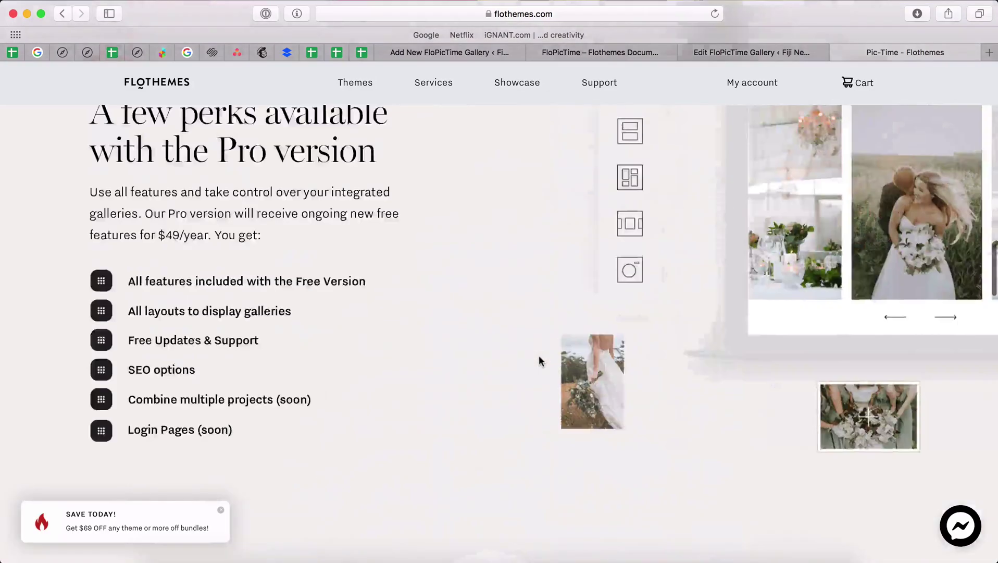
scroll(539, 355, up, 8)
scroll(539, 355, up, 8)
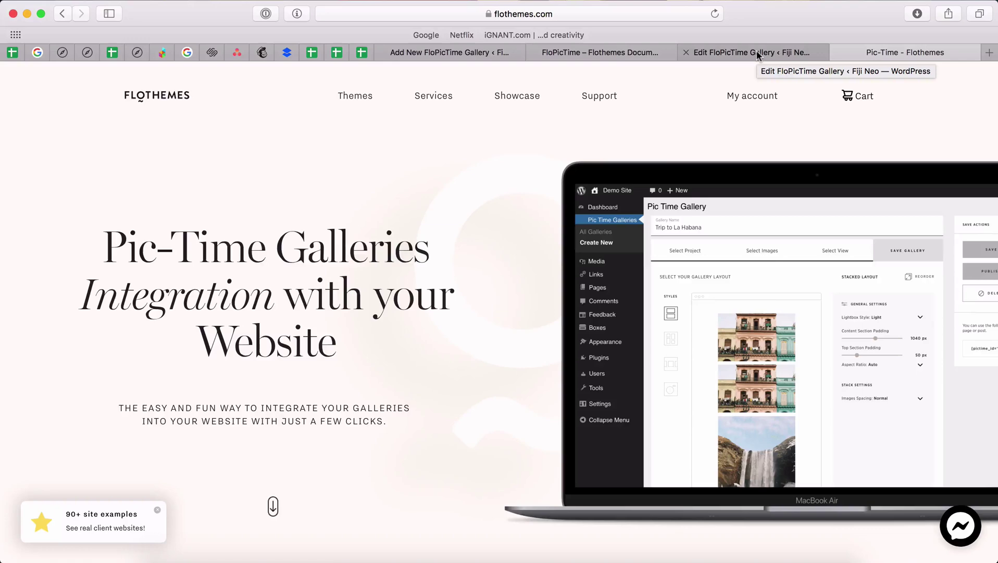
Dismiss the upgrade prompt and reorder view, then publish Test Gallery to get shortcode [flo_pictime id=1174]
click(482, 51)
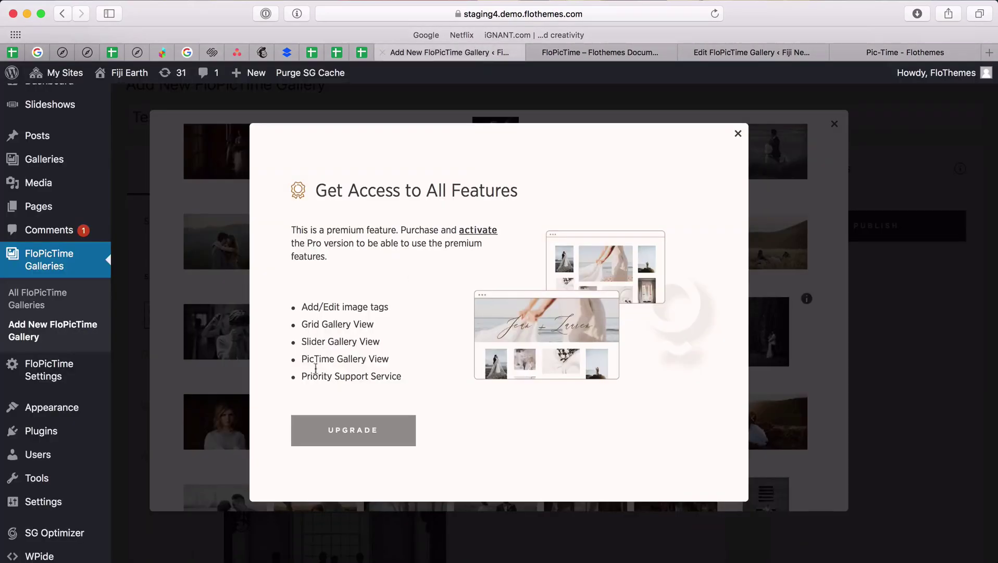
click(738, 133)
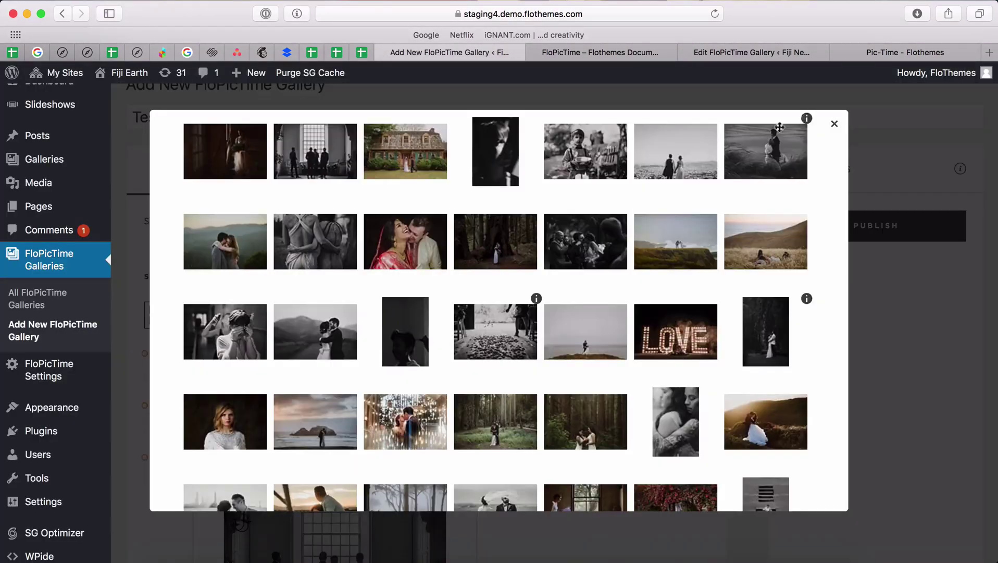
click(835, 124)
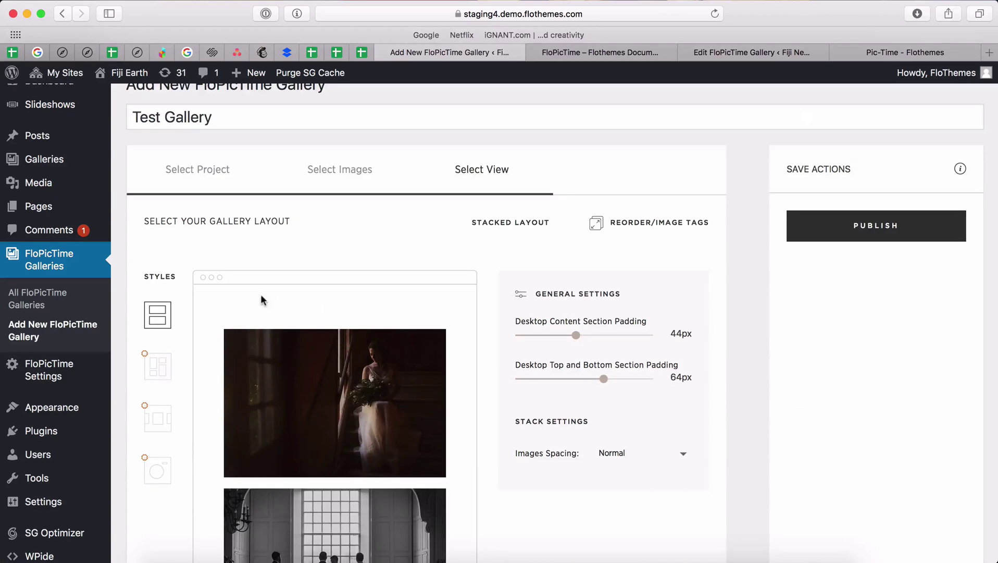
click(896, 228)
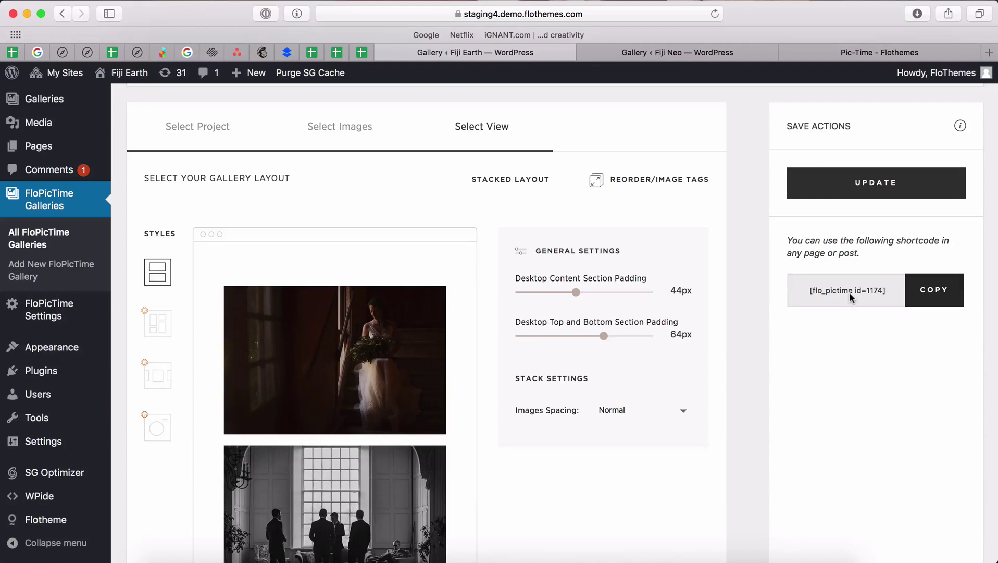
Apply the grid layout with 57px content and 43px top/bottom padding, and save it
click(157, 323)
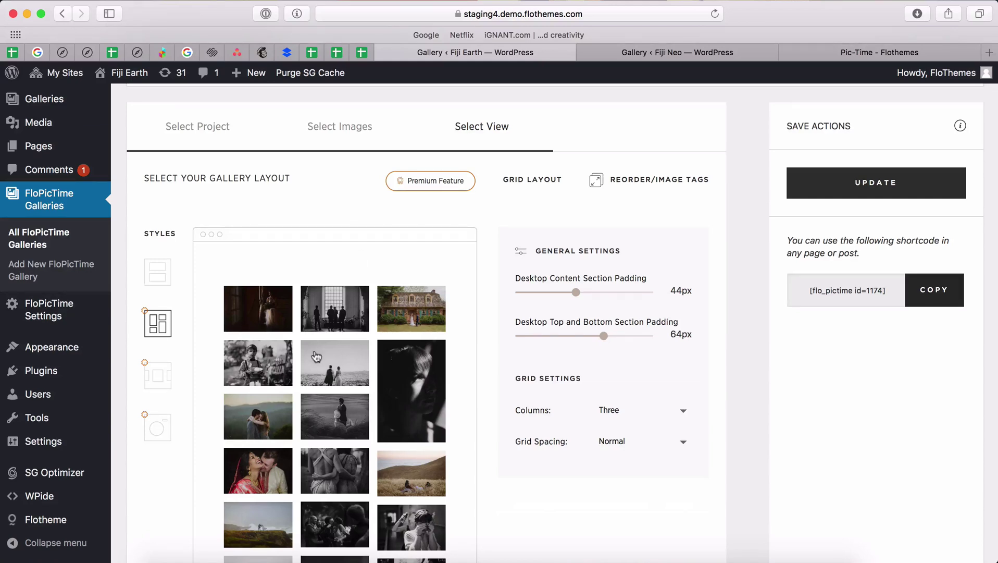
drag(602, 335, 576, 337)
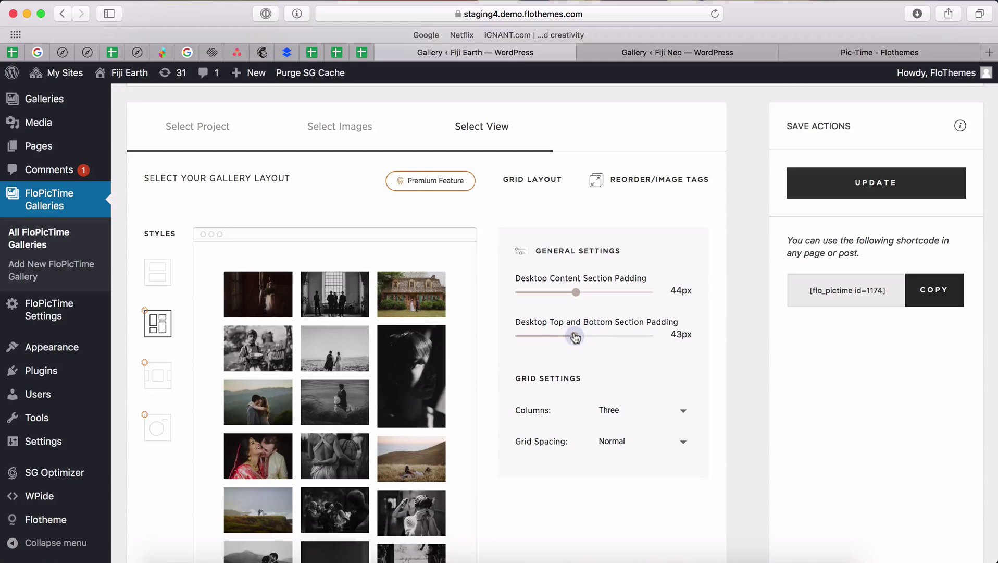
drag(576, 292, 595, 292)
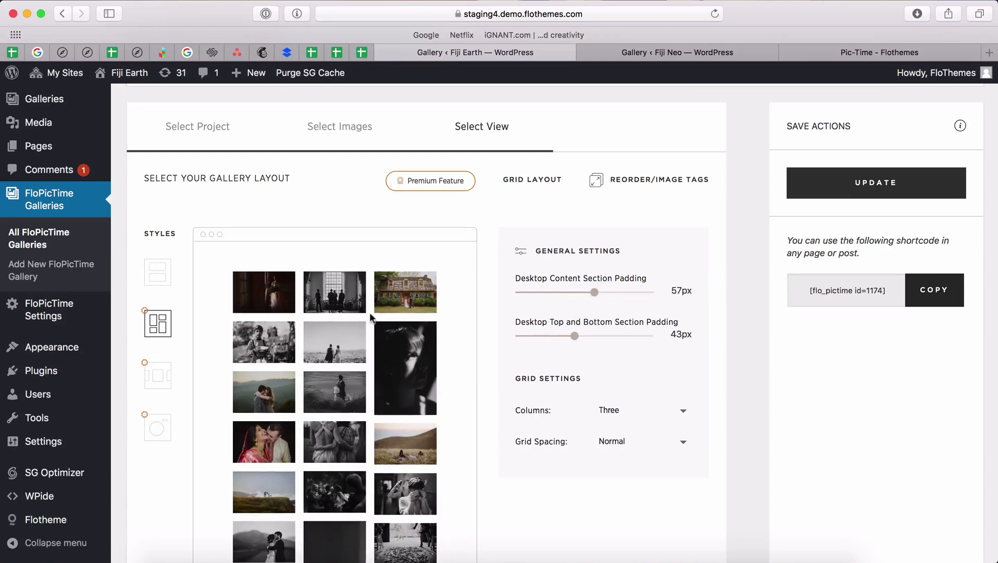
click(861, 190)
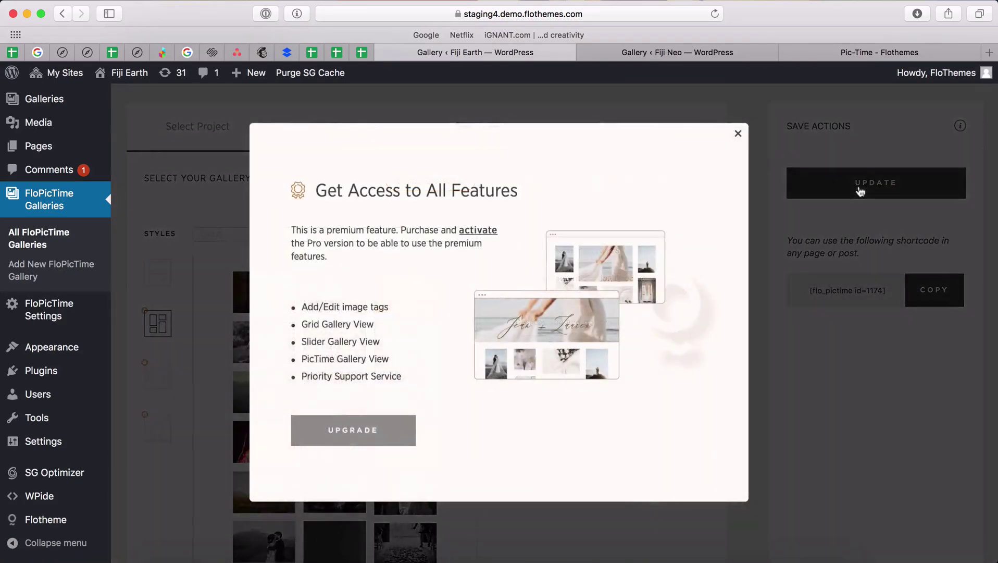
click(738, 133)
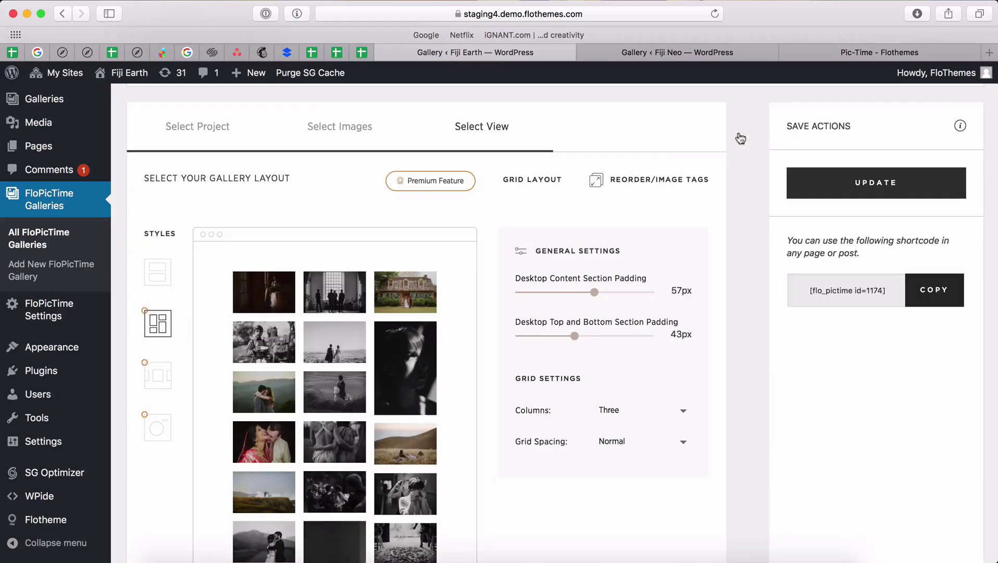
Open the Fiji Neo gallery and set content padding to 49px and top/bottom padding to 42px
click(658, 53)
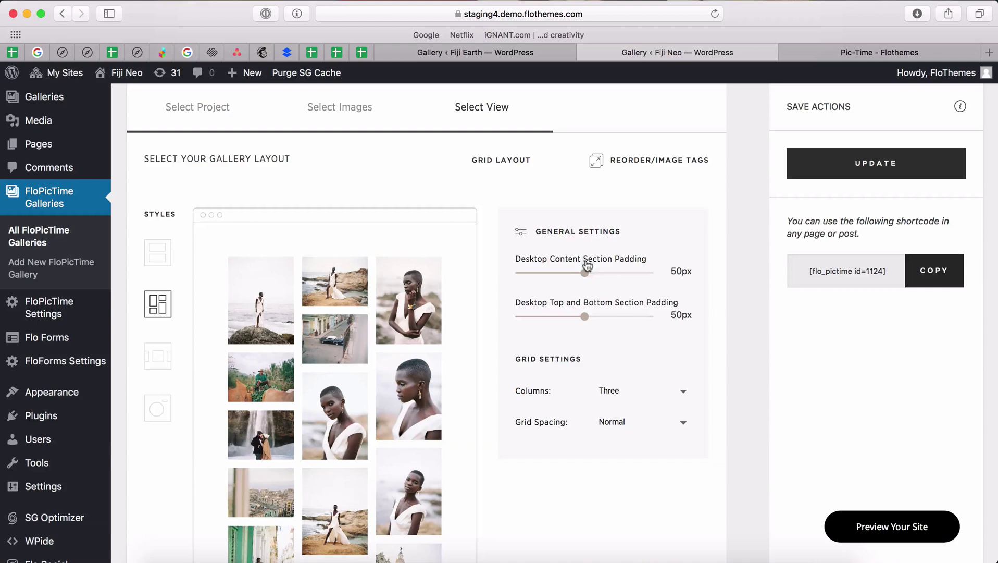
mouse_move(587, 271)
mouse_down()
mouse_move(572, 273)
mouse_move(583, 274)
mouse_up()
drag(584, 317, 576, 318)
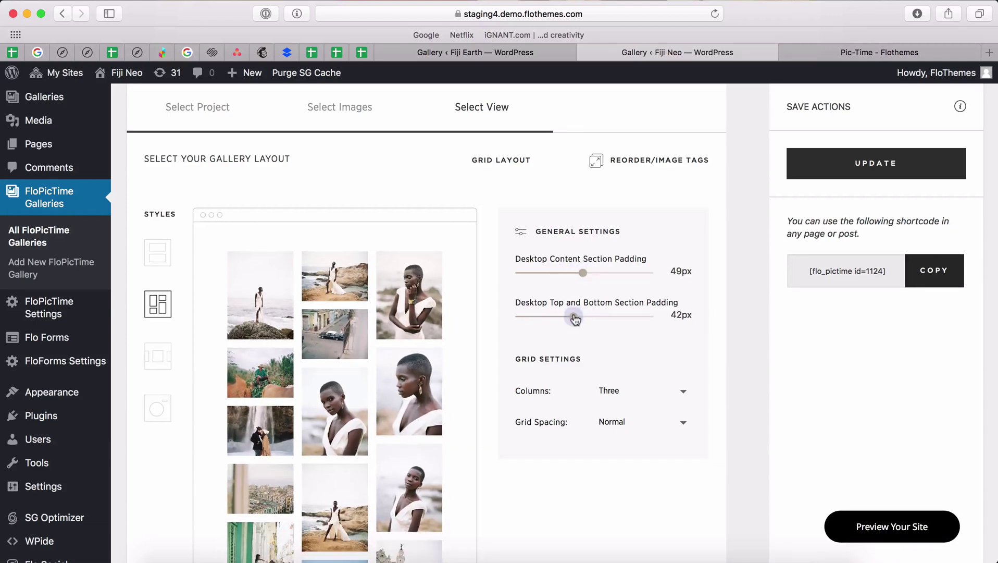
Set the grid to four columns and keep grid spacing at Normal
click(622, 391)
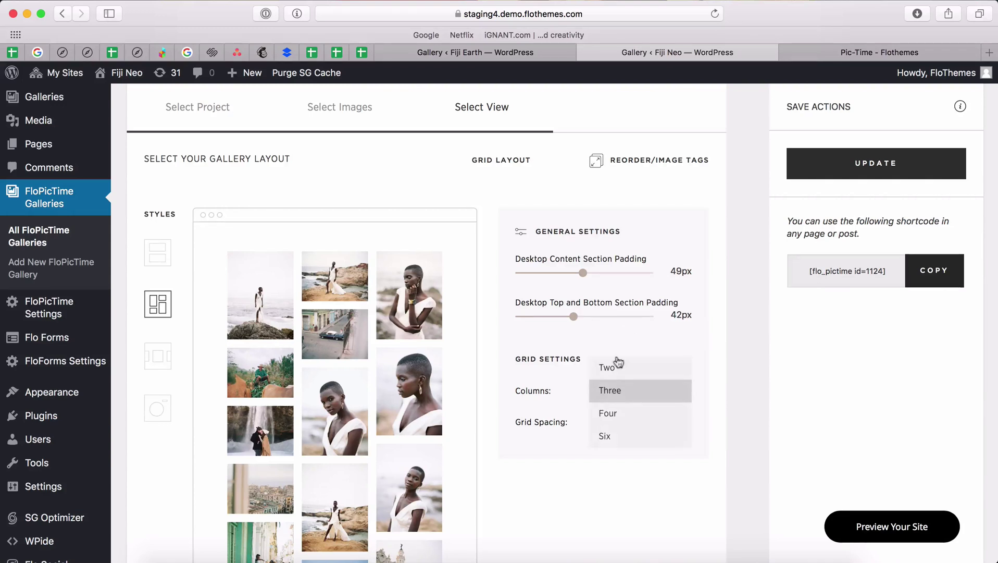
click(608, 438)
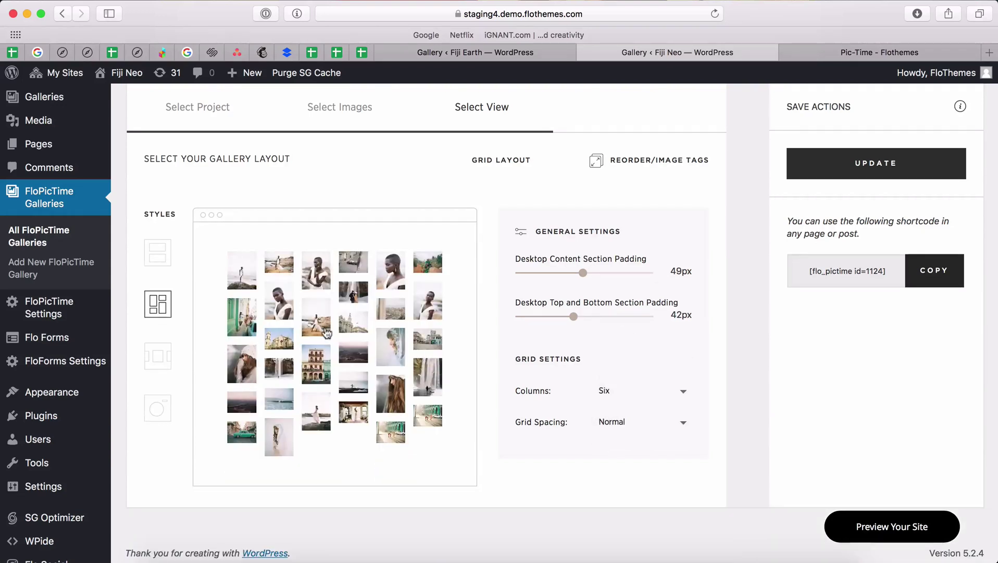
click(620, 393)
click(620, 371)
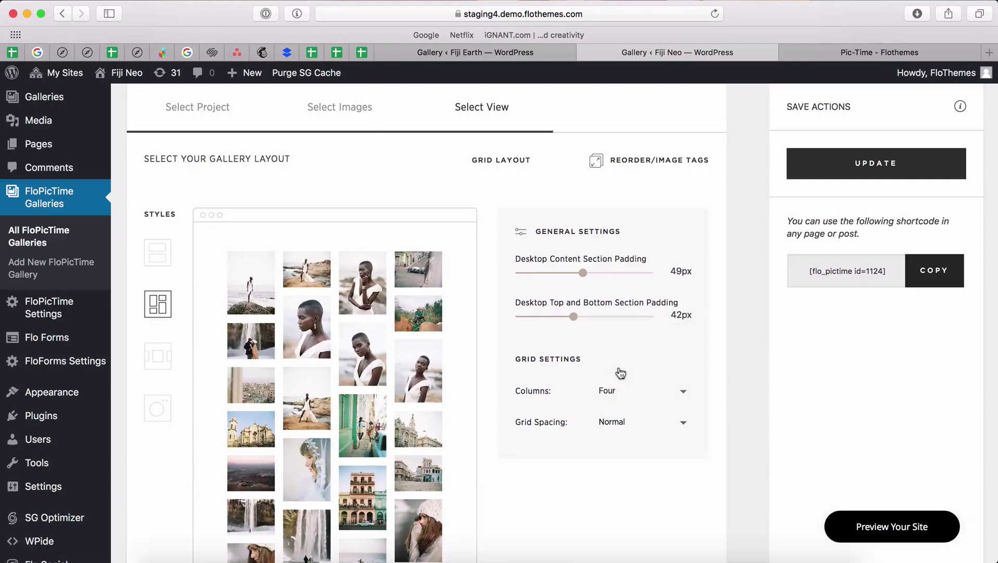
click(638, 425)
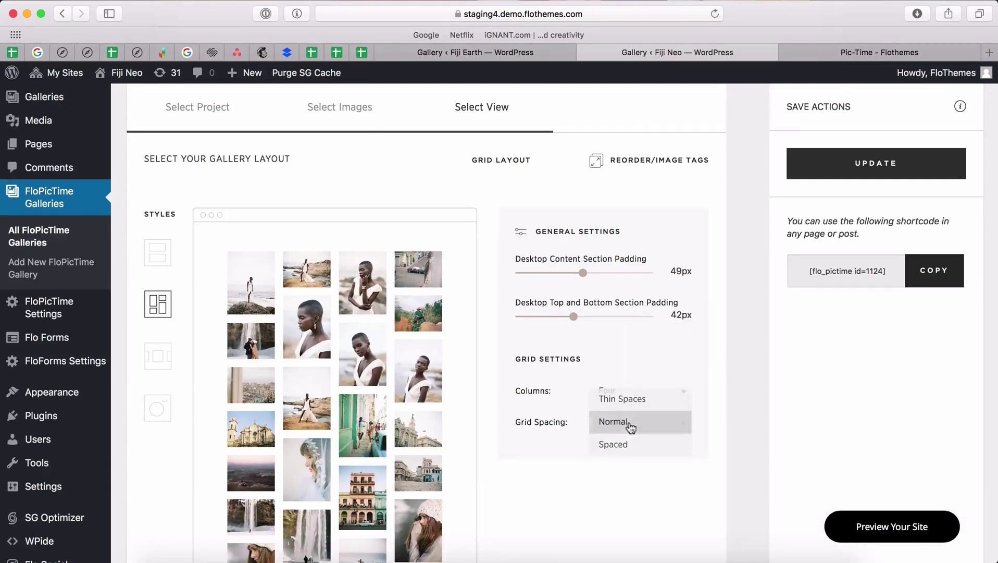
click(561, 493)
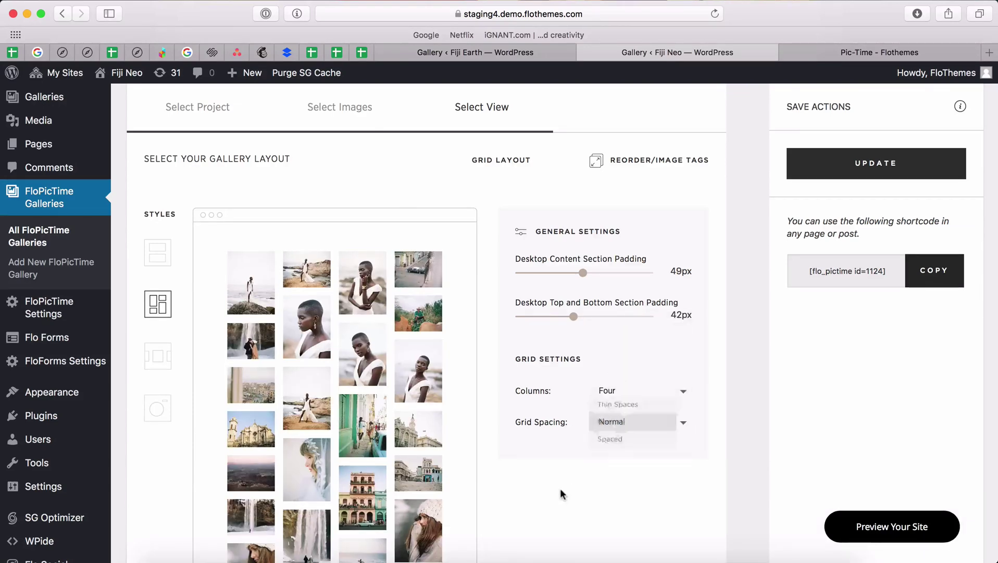
click(659, 160)
Move the top-right image, then browse the alt text and titles of three photos without changes
mouse_move(632, 160)
mouse_down()
mouse_move(546, 192)
mouse_move(546, 164)
mouse_up()
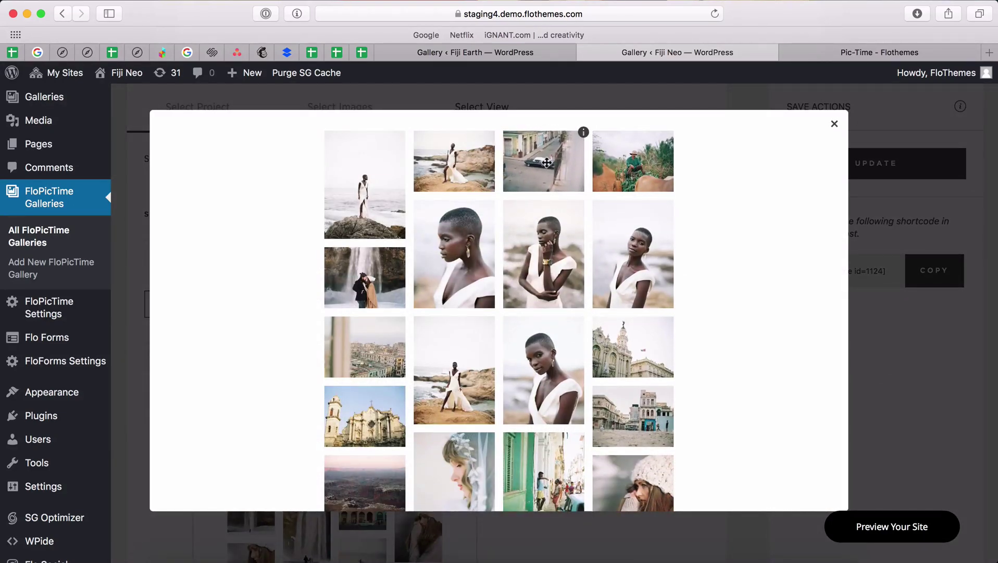
click(585, 134)
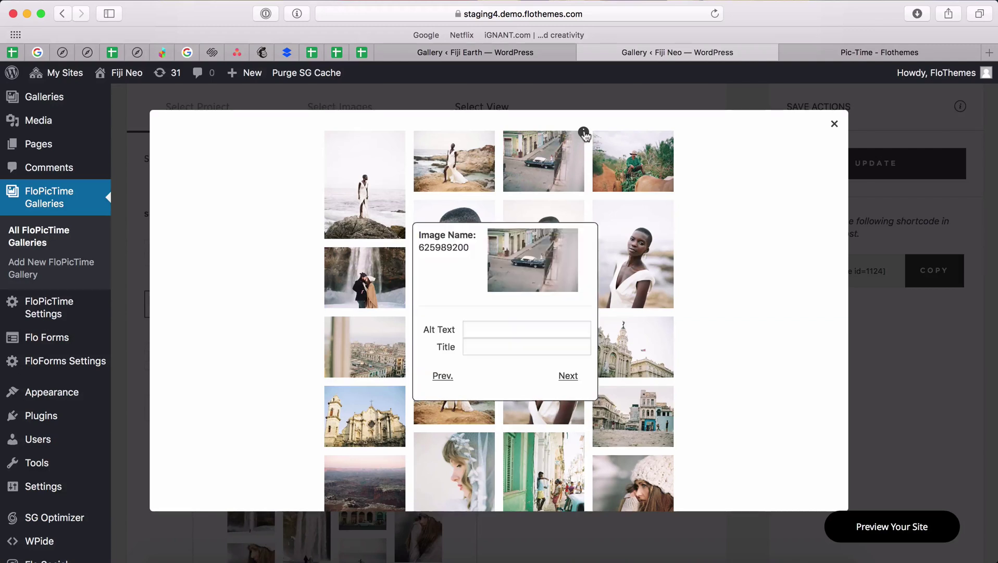
click(501, 328)
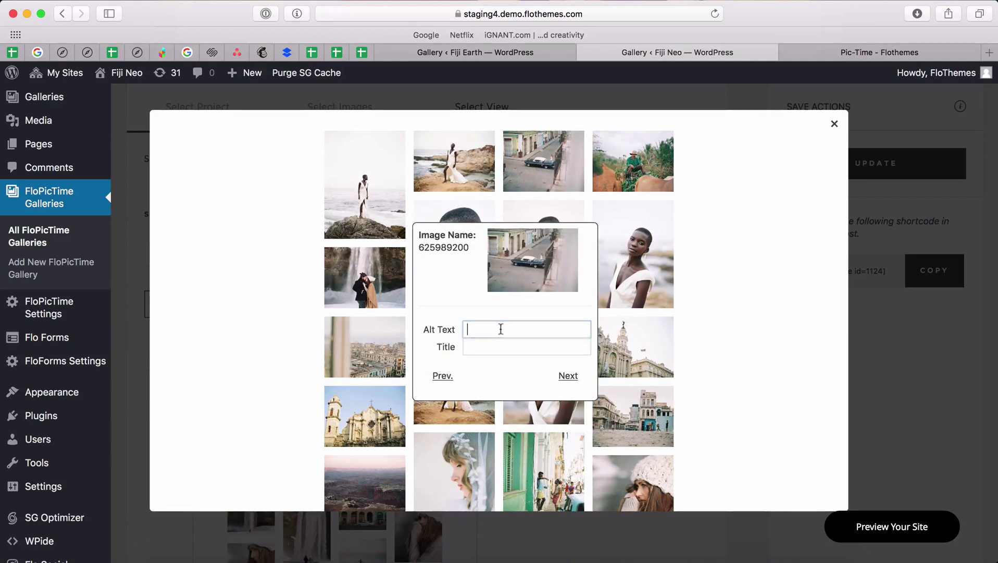
click(489, 354)
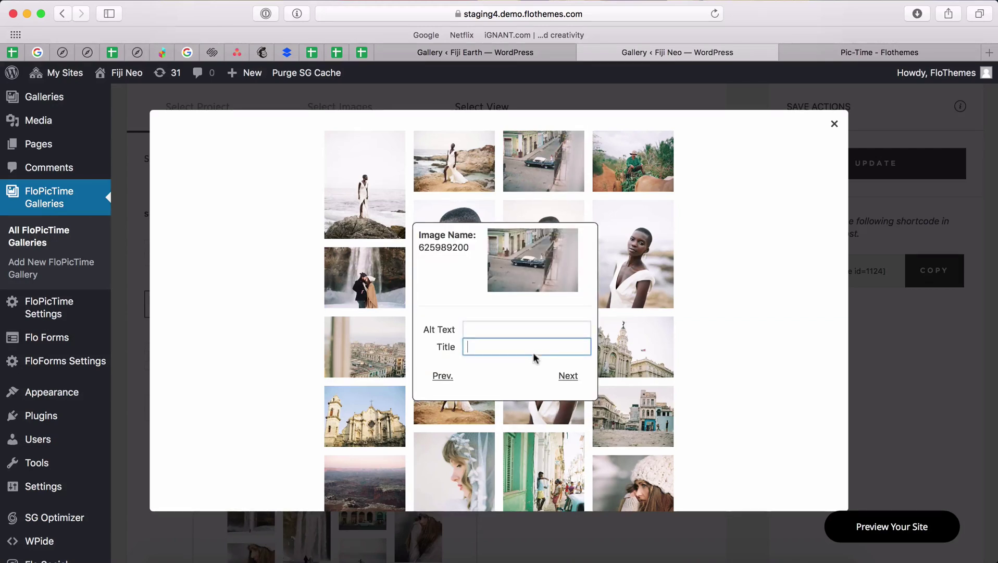
click(568, 375)
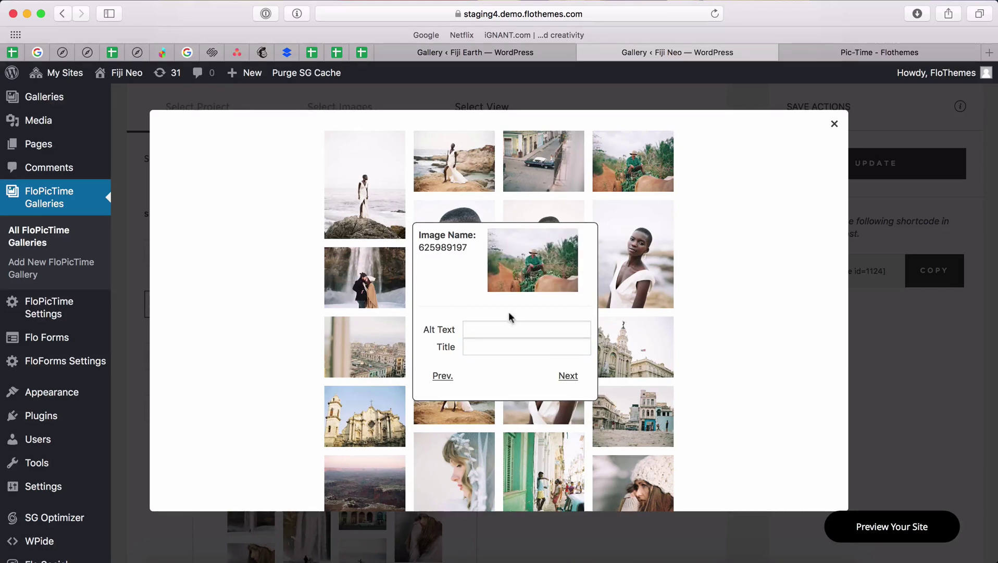
click(568, 375)
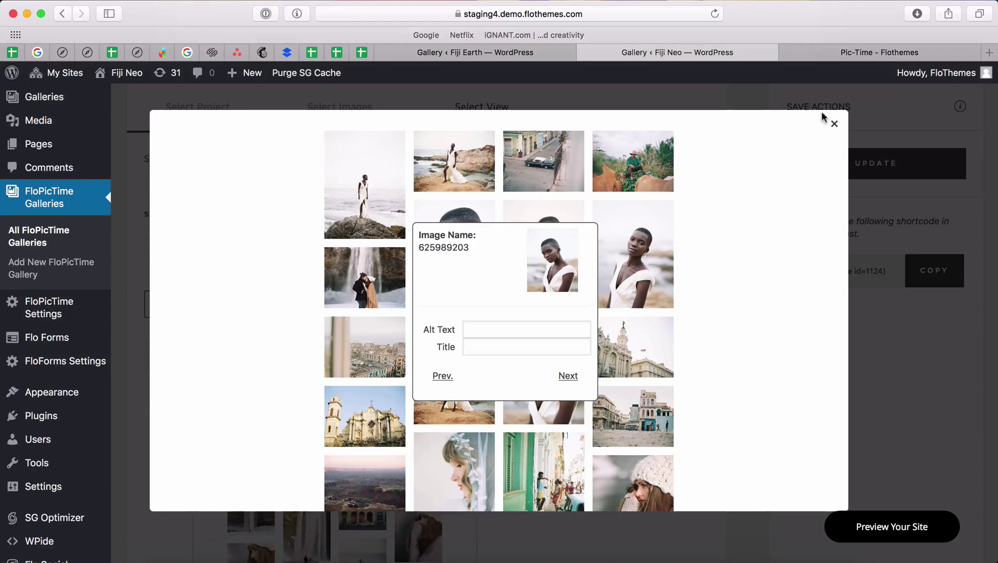
click(834, 124)
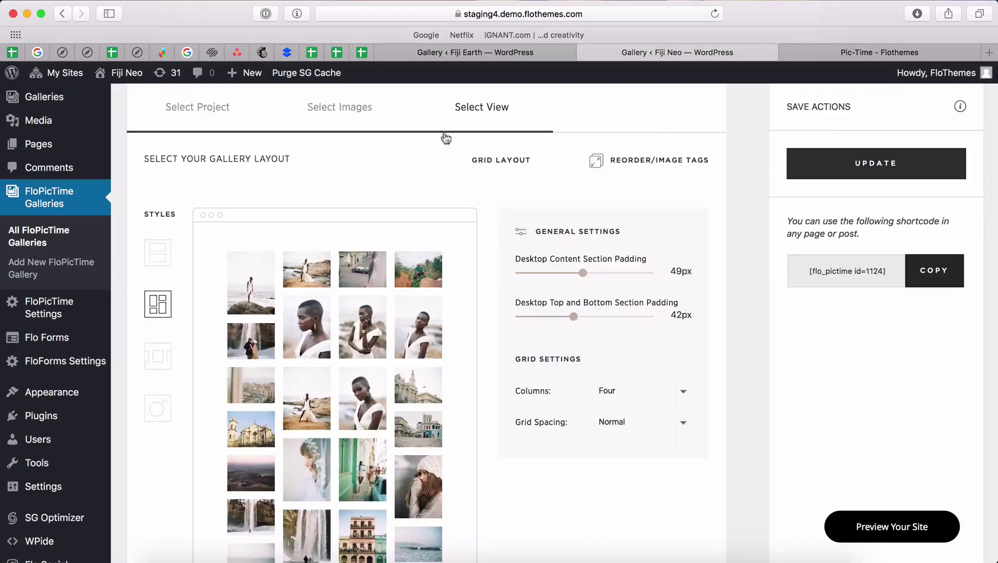
Switch to the slideshow layout with 43px top/bottom padding and the Visible Nearby slider style
click(158, 357)
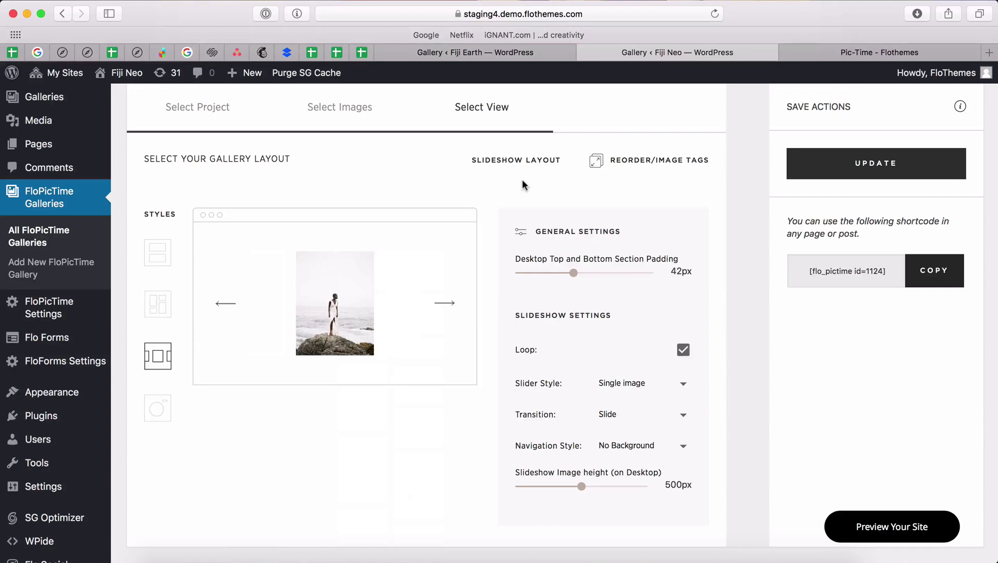
scroll(521, 179, down, 1)
mouse_move(573, 264)
mouse_down()
mouse_move(595, 267)
mouse_move(574, 265)
mouse_up()
scroll(574, 266, down, 1)
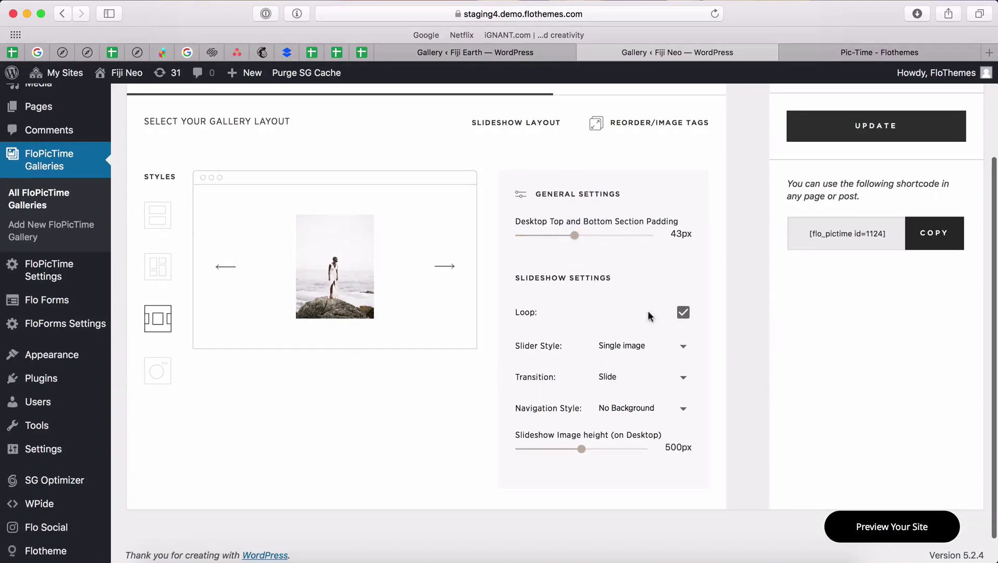
click(683, 313)
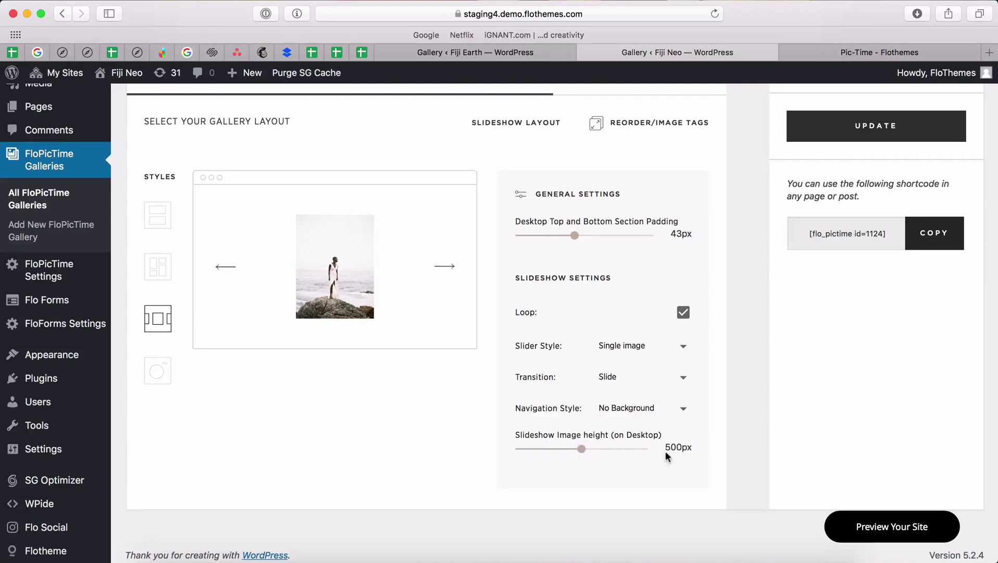
click(628, 349)
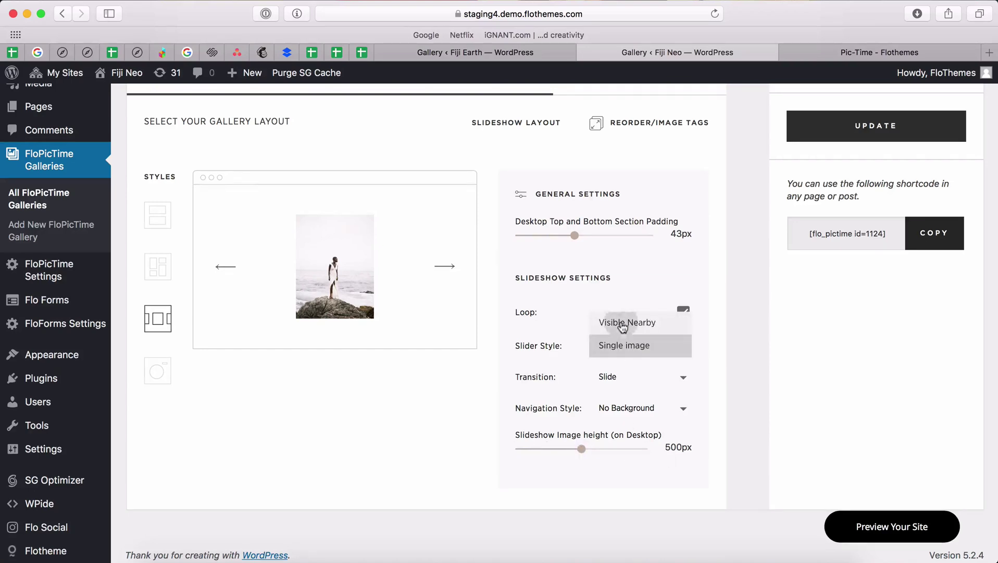
click(624, 331)
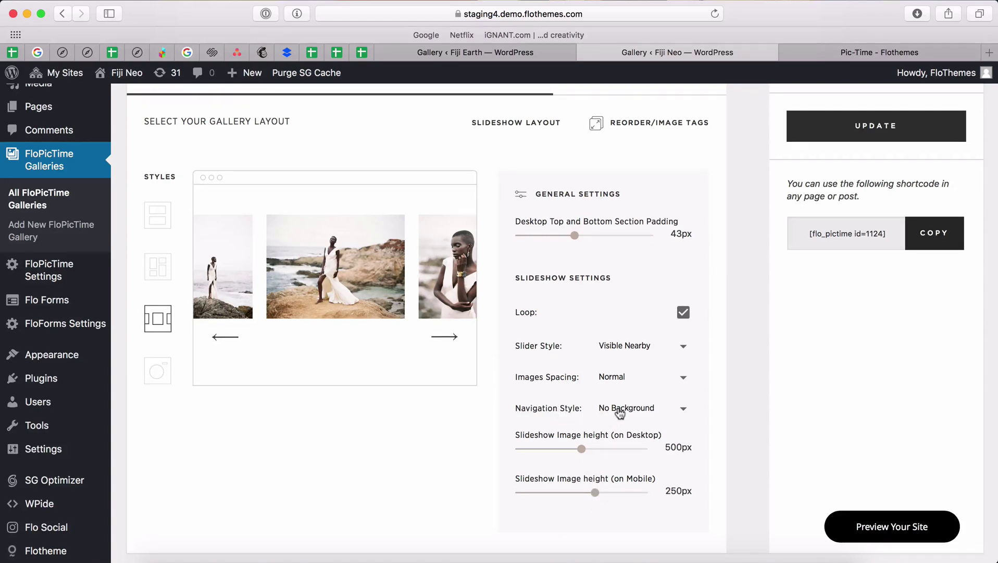
Set the slideshow navigation to Circle arrows and keep image spacing at Normal
click(637, 409)
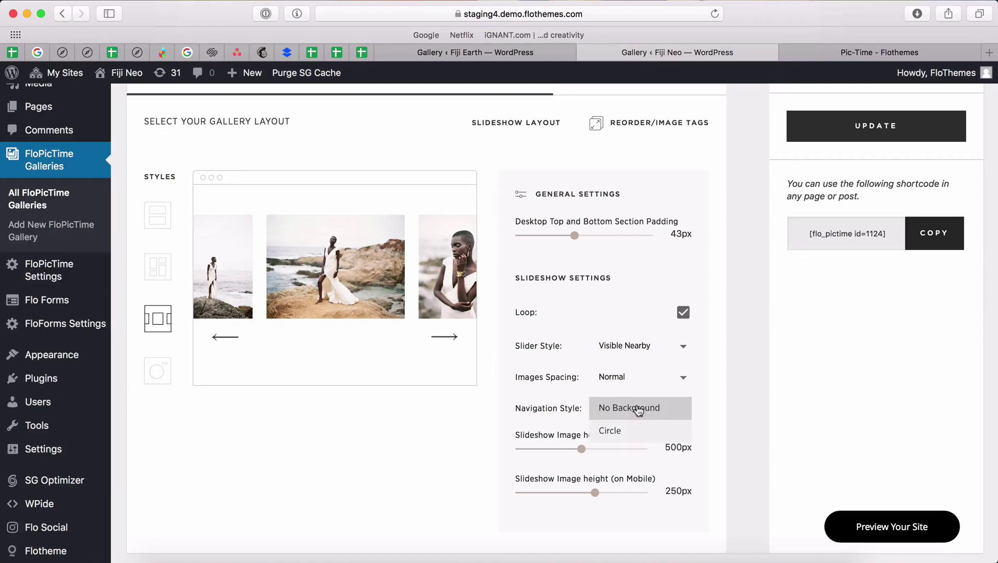
click(630, 431)
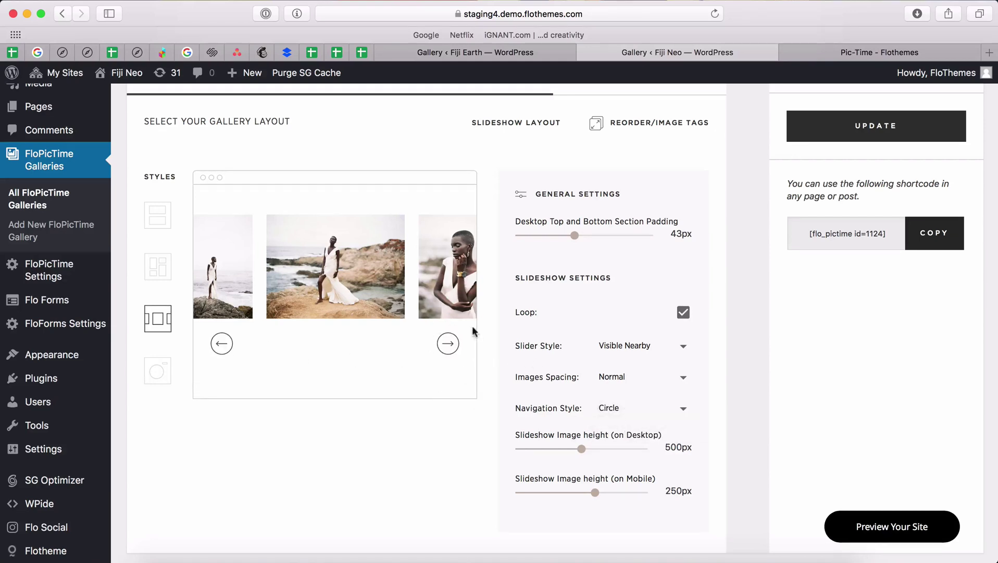
click(617, 378)
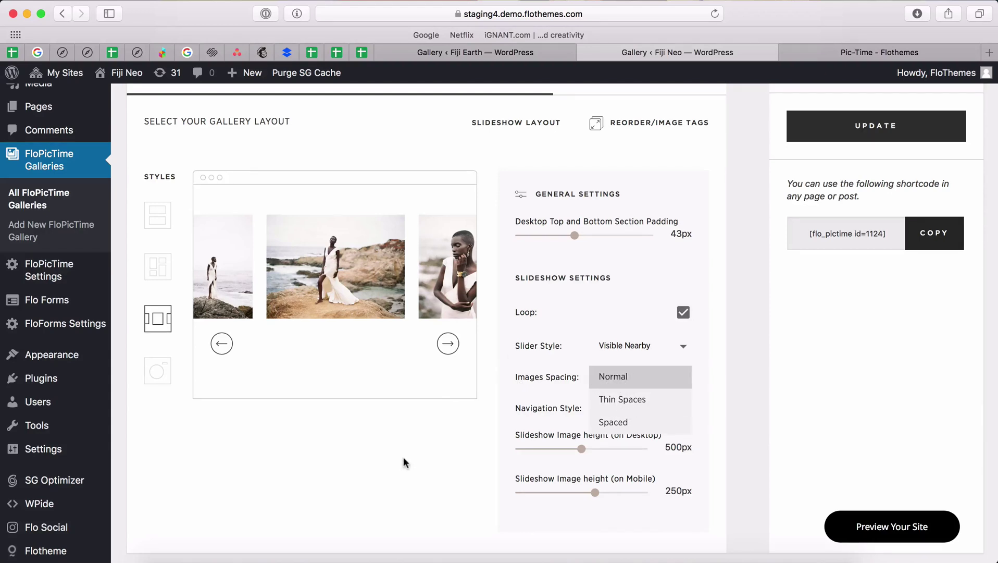
click(444, 485)
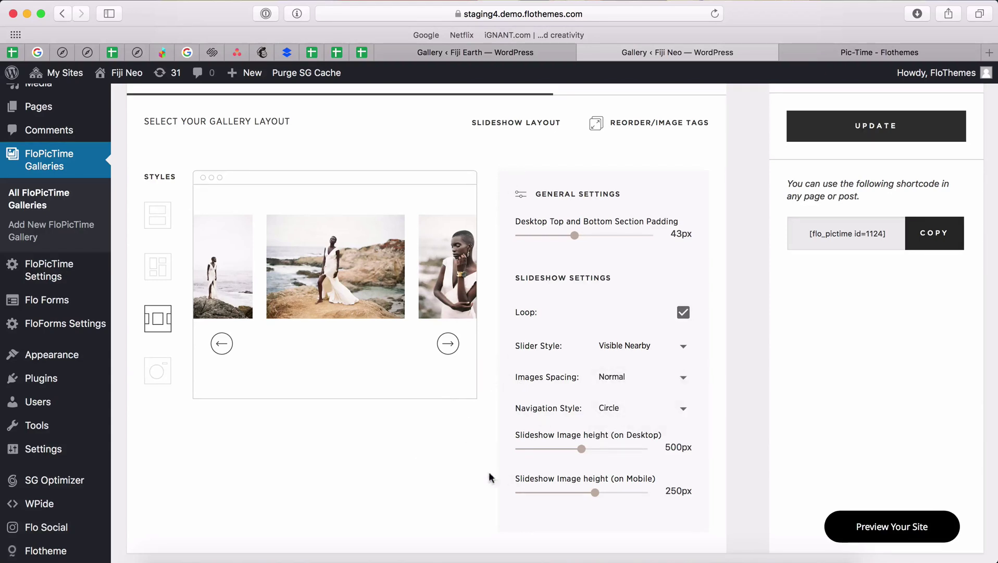
Switch Fiji Neo to the Pic-Time layout with 100px desktop content padding
click(157, 372)
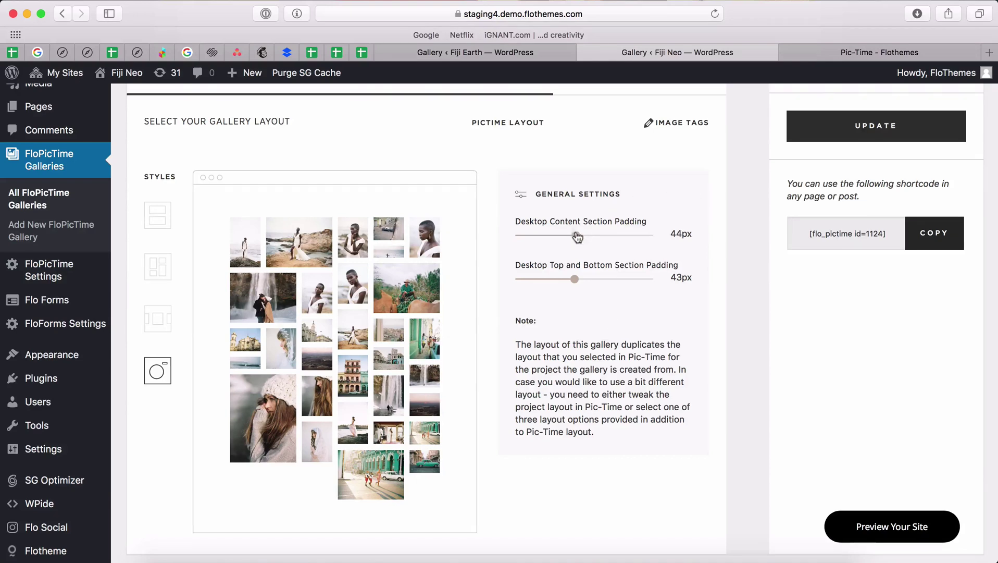
drag(582, 235, 595, 234)
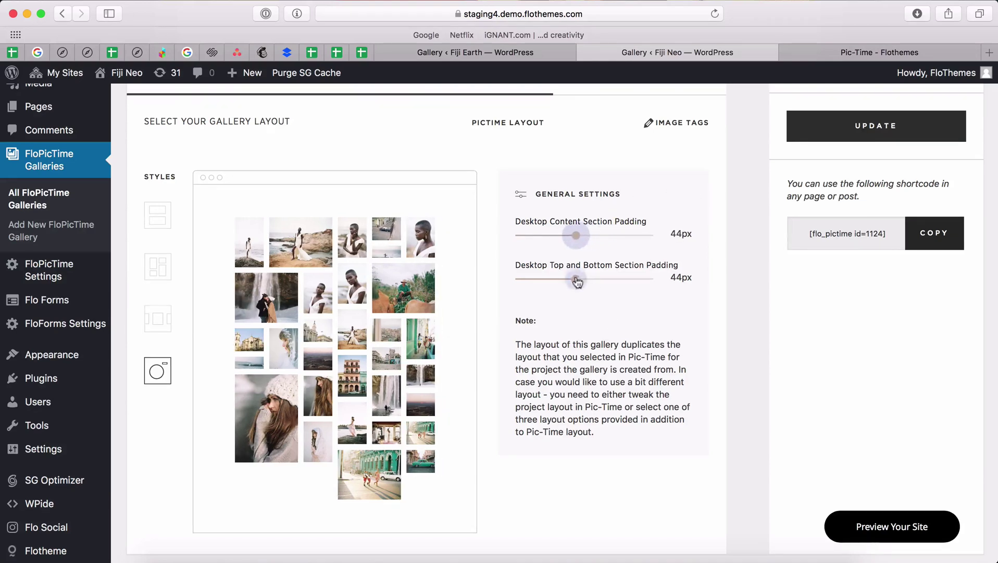
drag(575, 280, 603, 281)
drag(600, 235, 588, 234)
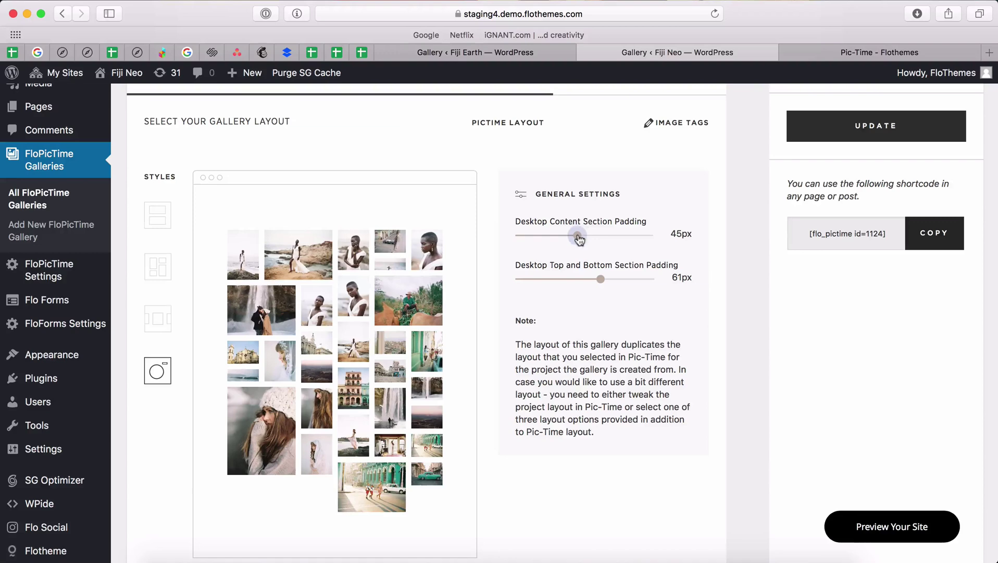
scroll(588, 406, up, 2)
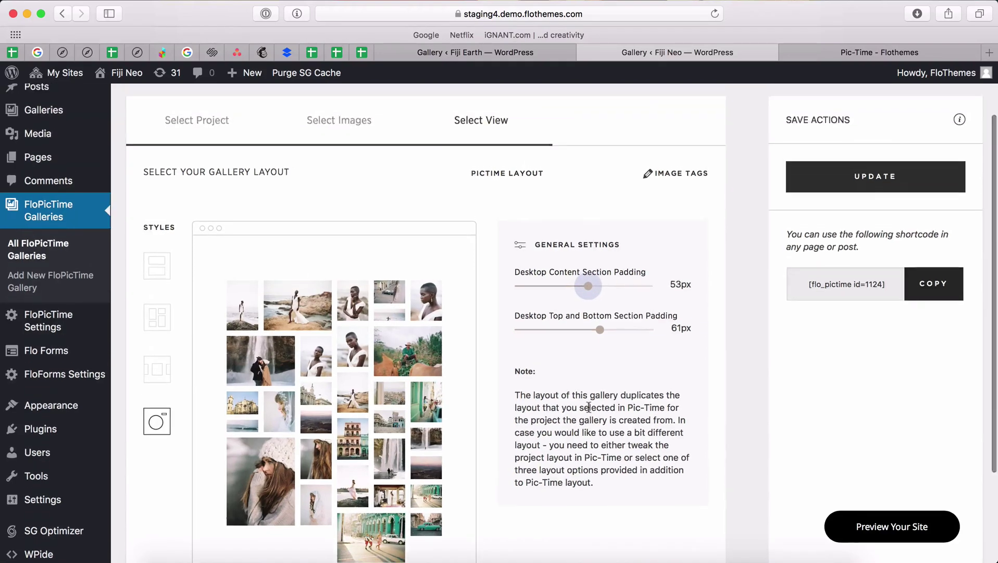
click(649, 272)
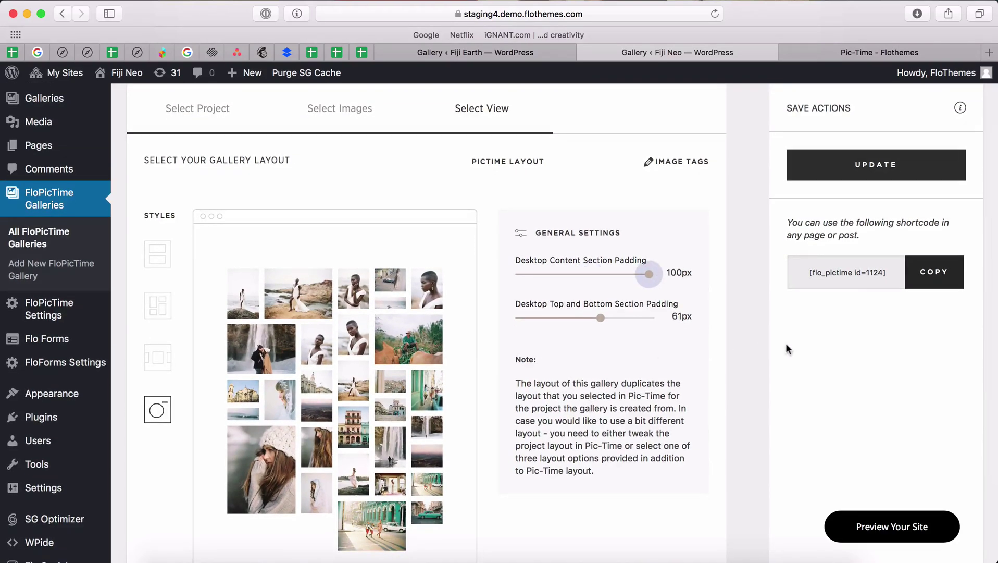
Save the gallery, copy its [flo_pictime id=1124] shortcode, and go to the Pages list
click(889, 163)
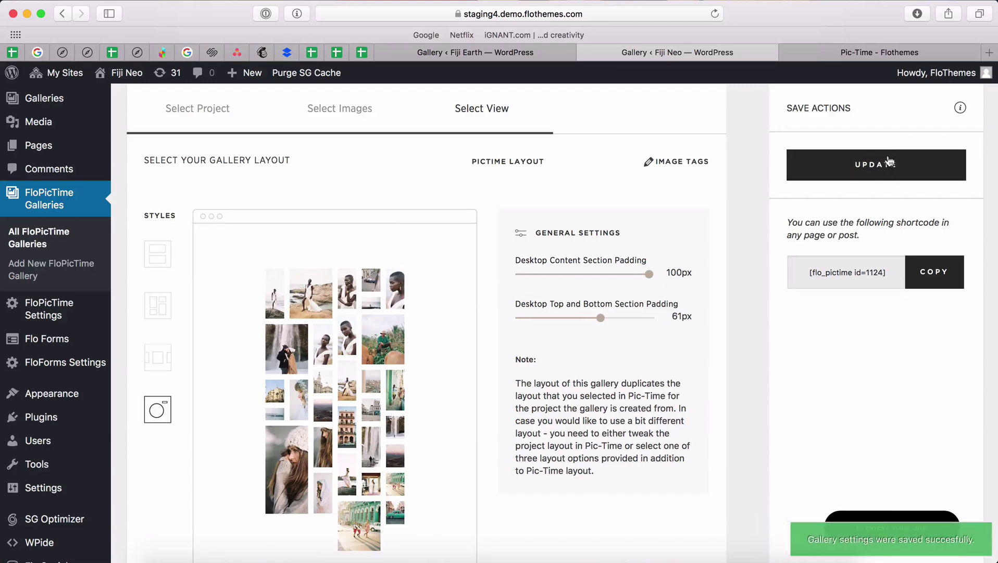
click(932, 273)
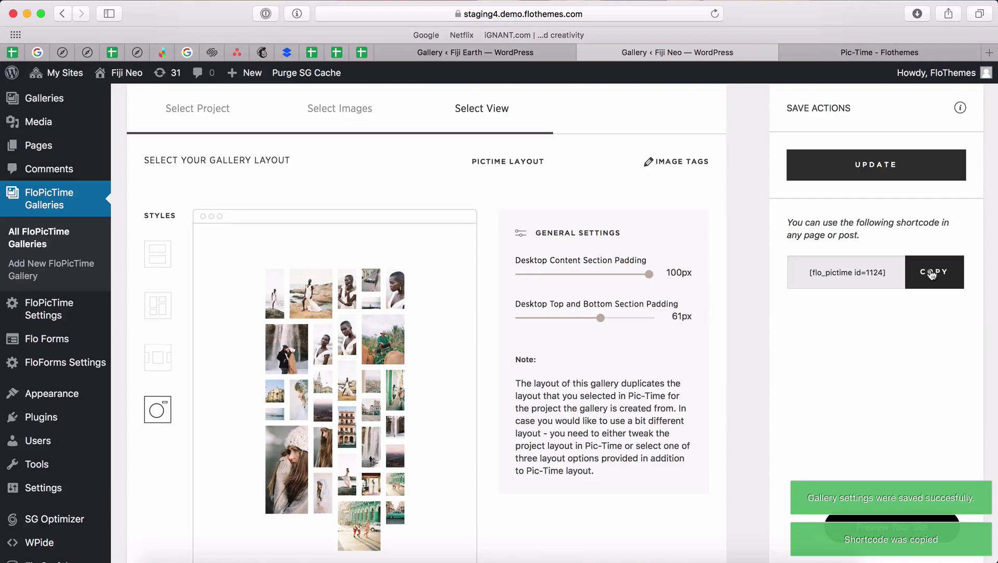
drag(649, 272, 499, 281)
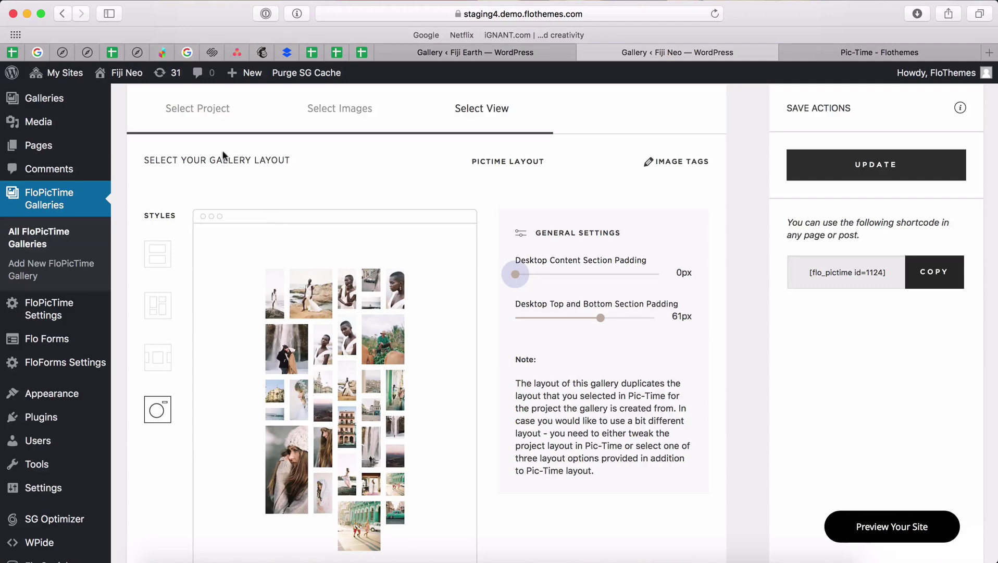
click(38, 144)
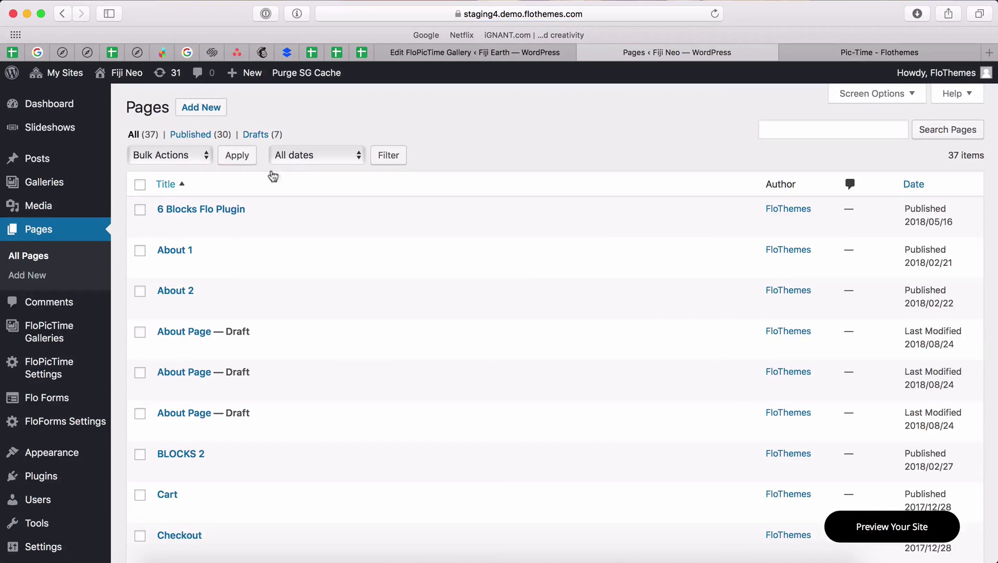
Create a new page with a PicTime Gallery block embedding 'Our Gallery'
click(201, 107)
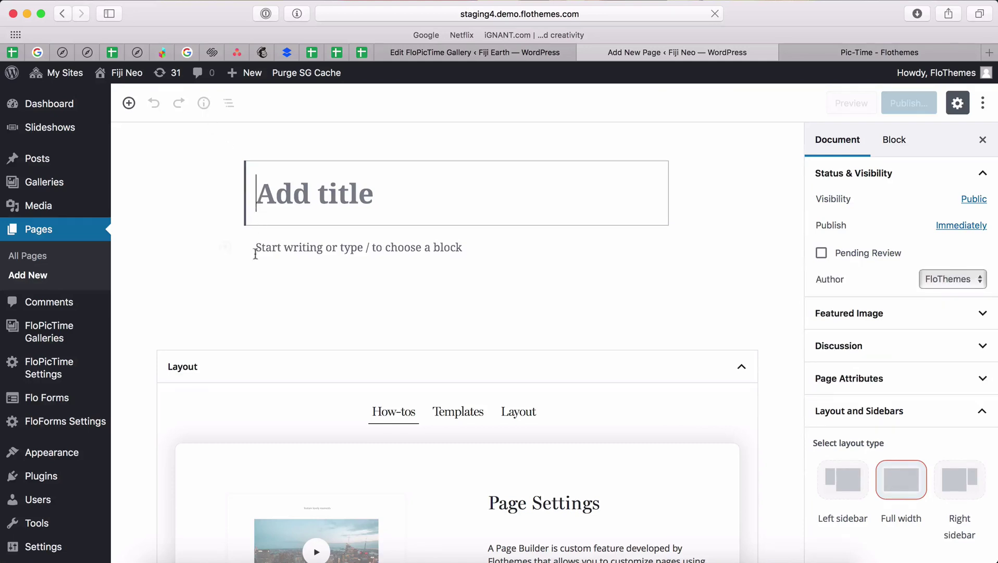
click(312, 247)
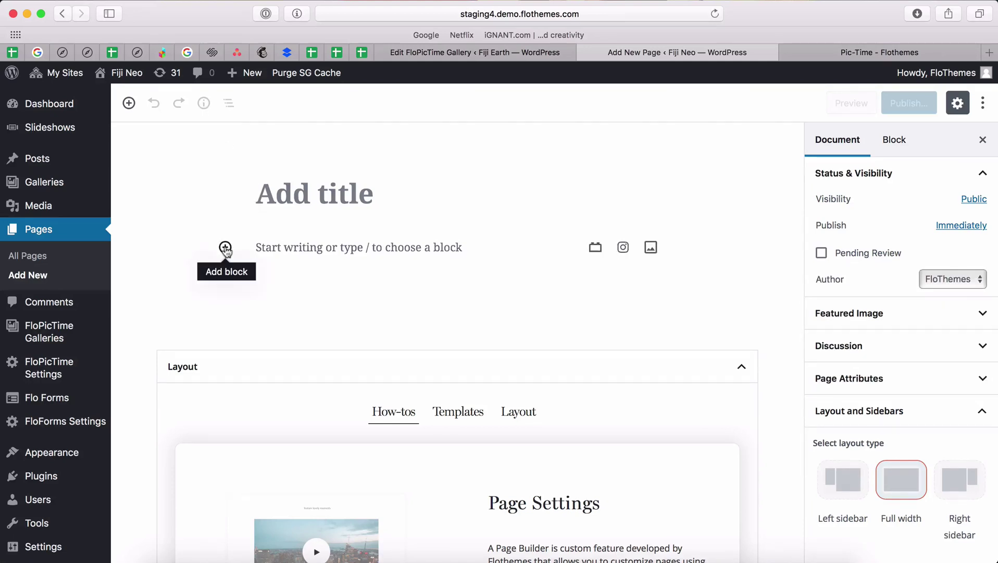
click(226, 248)
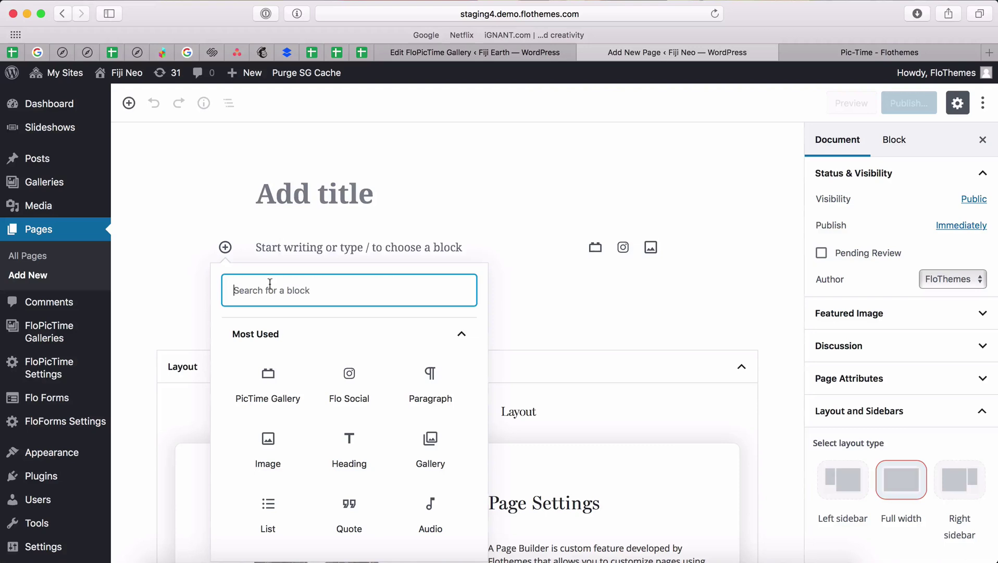
text(pic)
click(267, 382)
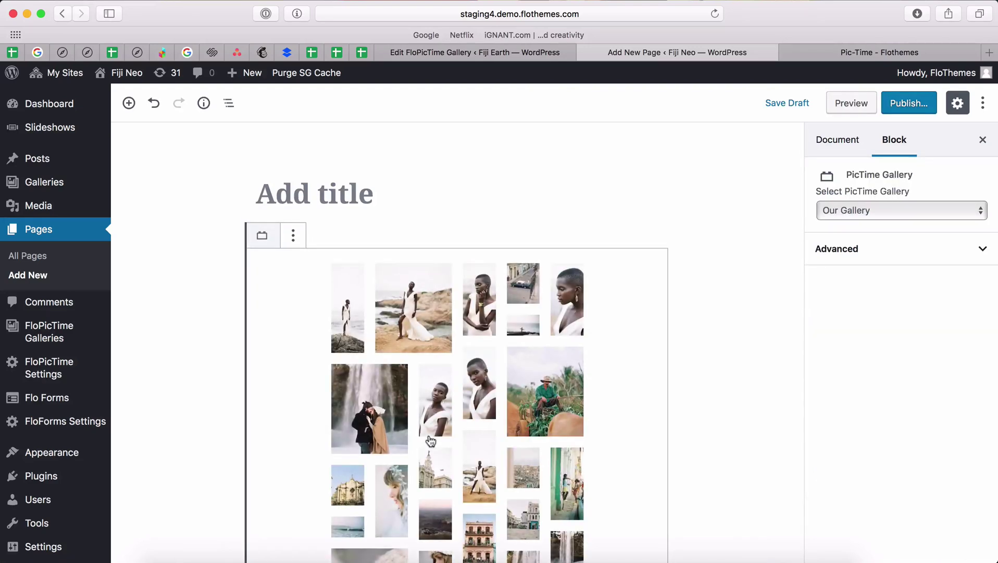
click(845, 211)
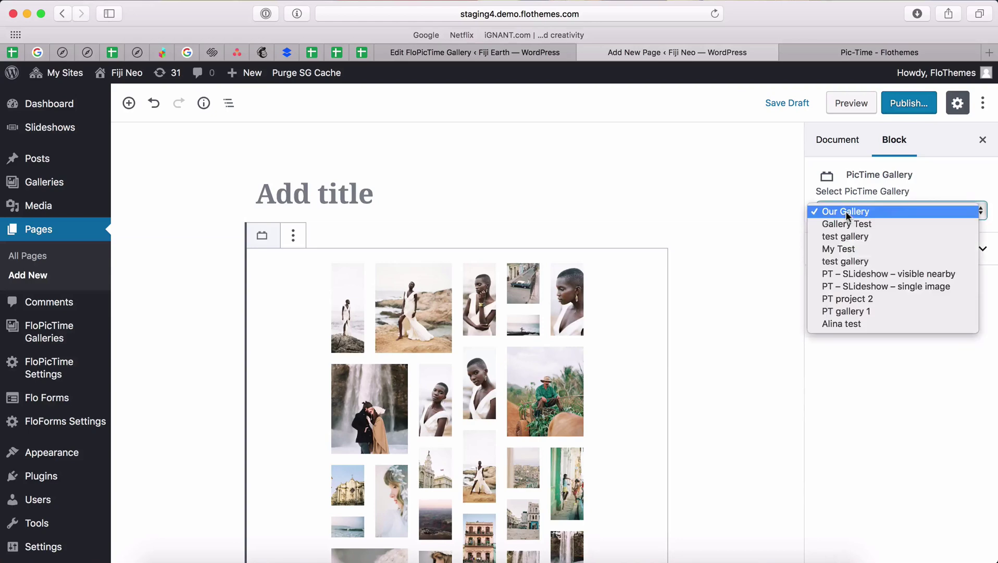
click(885, 212)
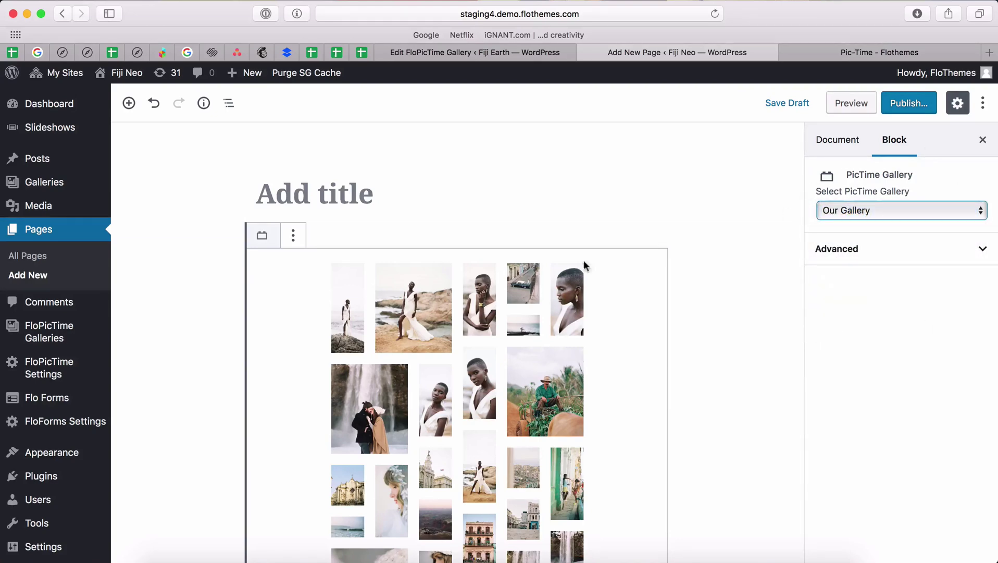
scroll(425, 335, down, 8)
scroll(425, 336, up, 6)
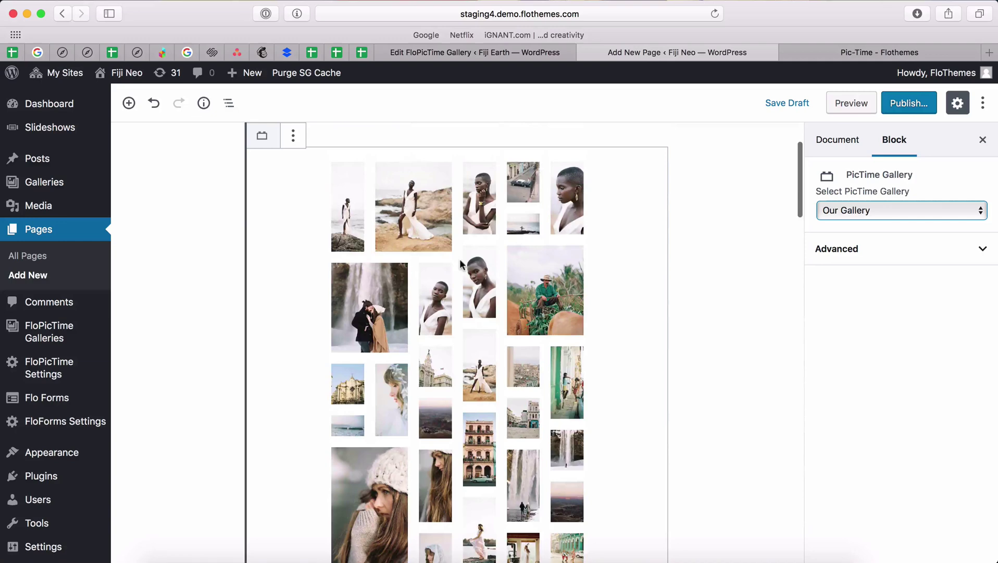
scroll(460, 265, up, 3)
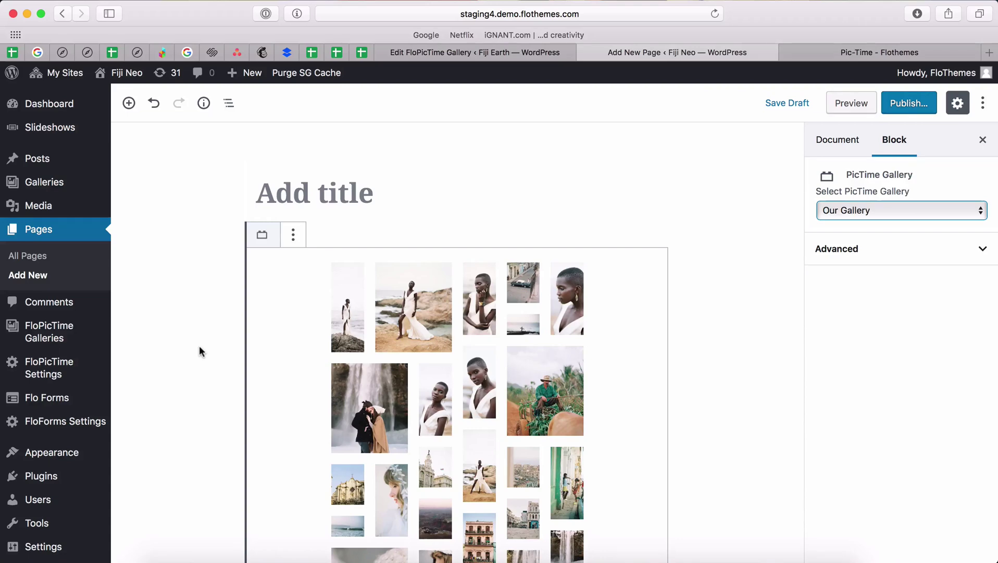
Paste [flo_pictime id=1124] into the body of the untitled draft gallery
click(43, 182)
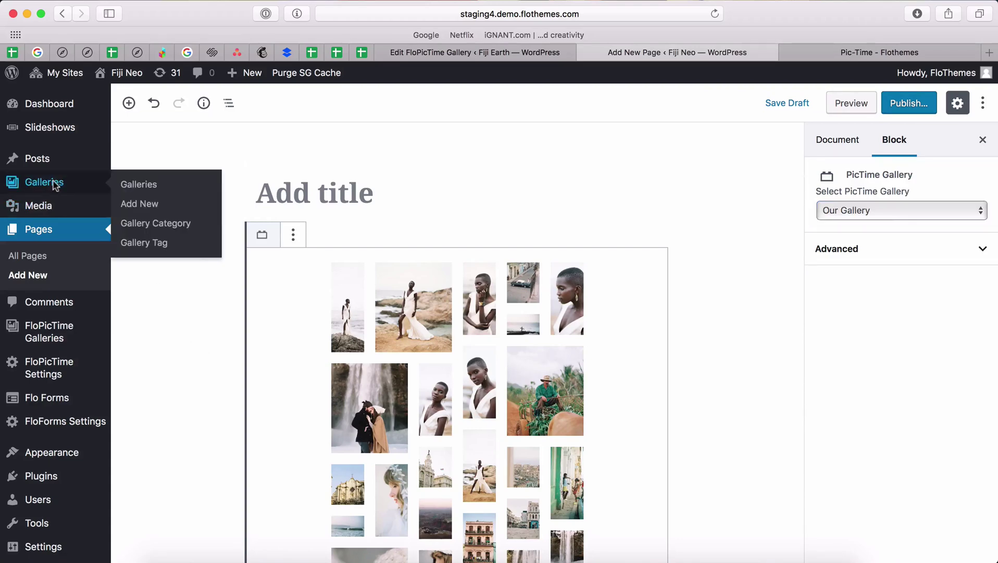
click(172, 211)
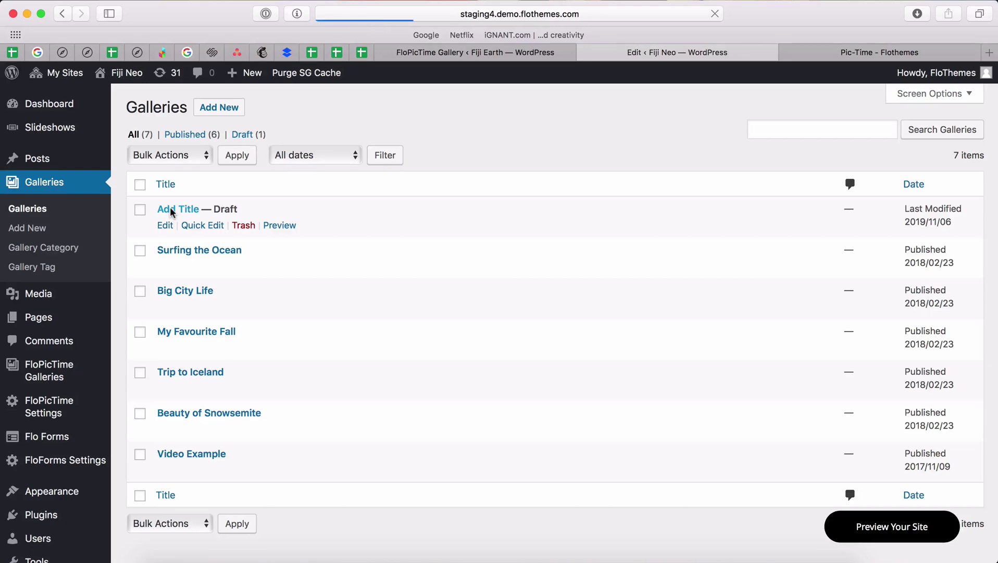
click(165, 260)
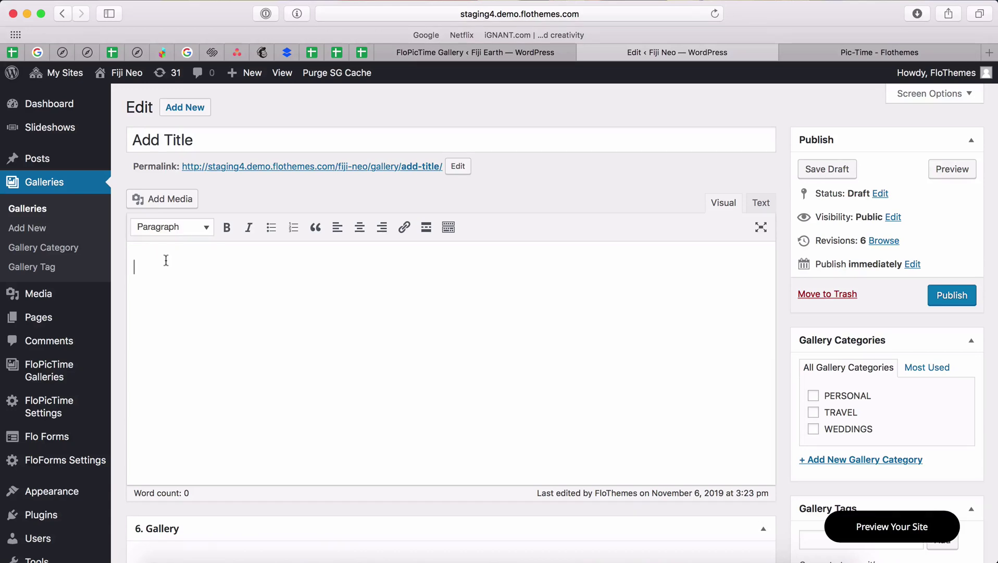
key(super+v)
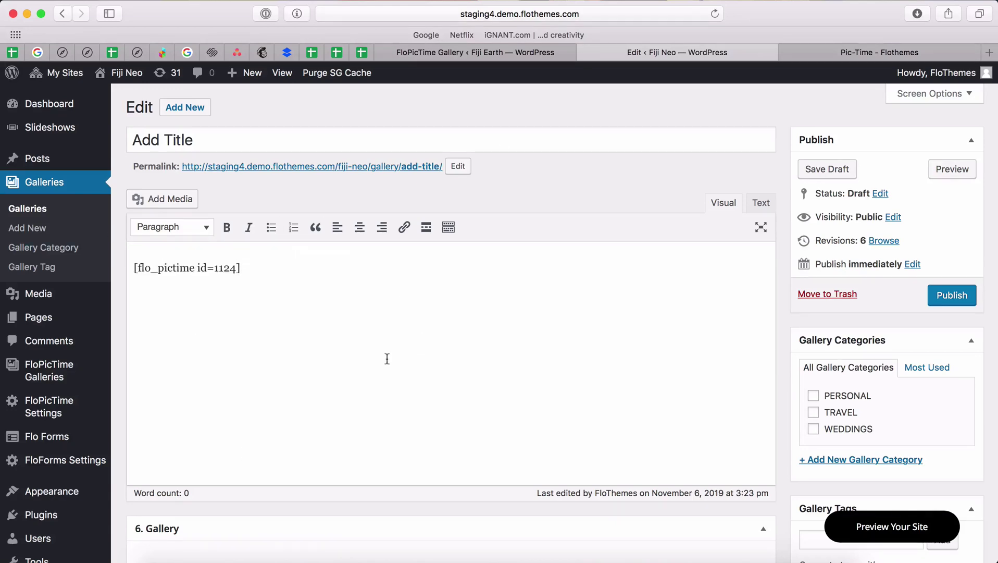
scroll(386, 358, down, 2)
scroll(386, 358, up, 2)
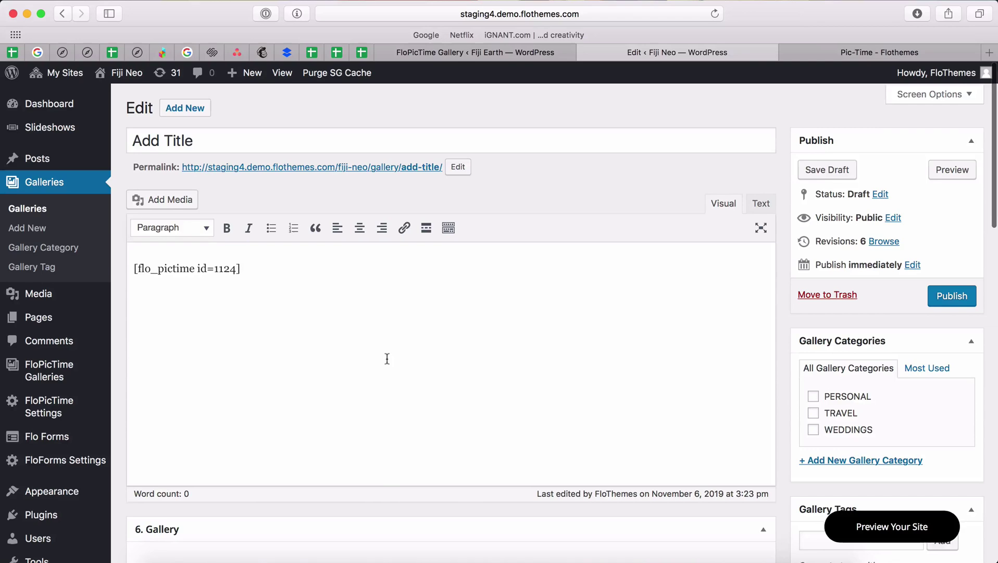
scroll(211, 269, down, 10)
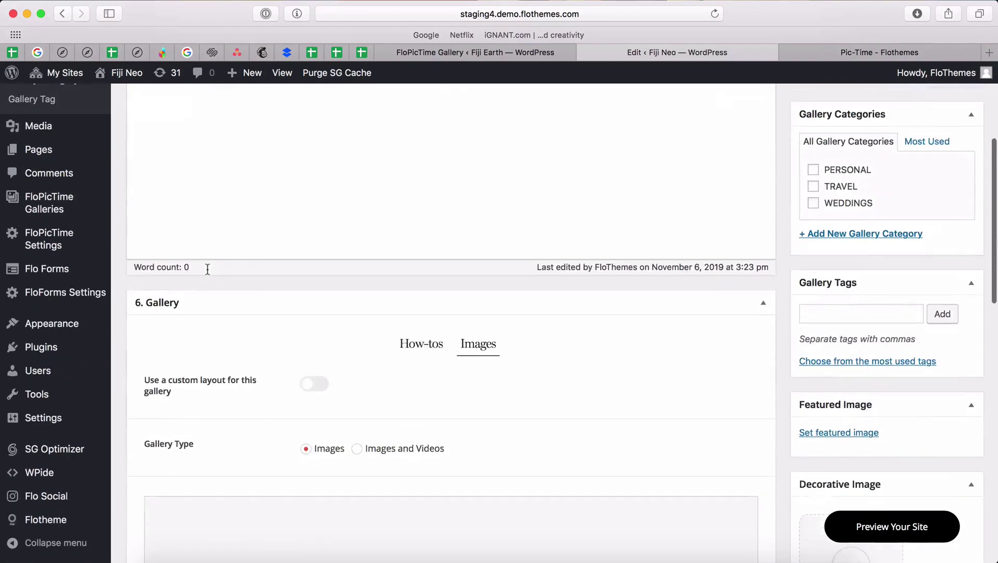
scroll(208, 272, down, 1)
Turn on 'Use a custom layout' and show the gallery's Custom Layout blocks
click(426, 230)
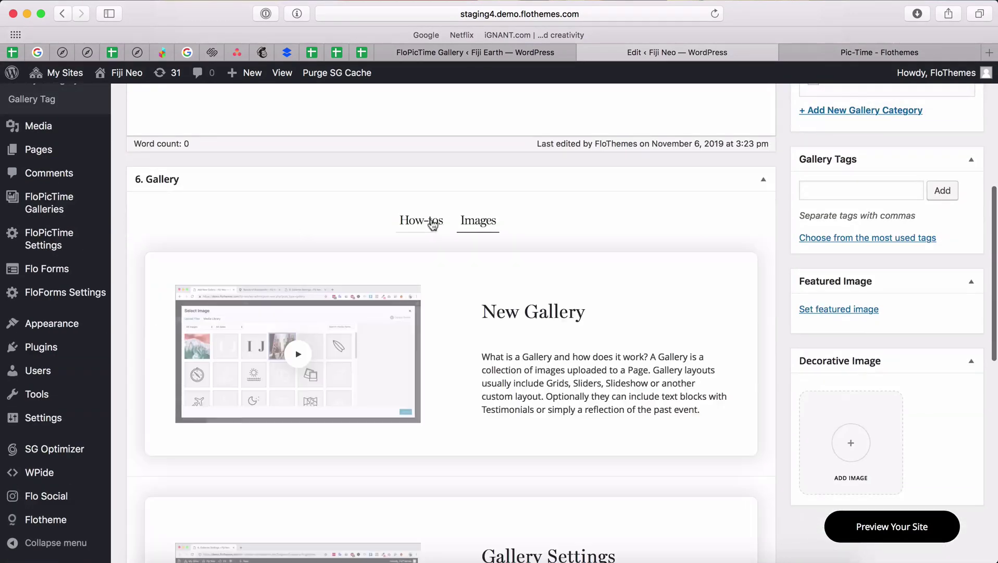
click(478, 225)
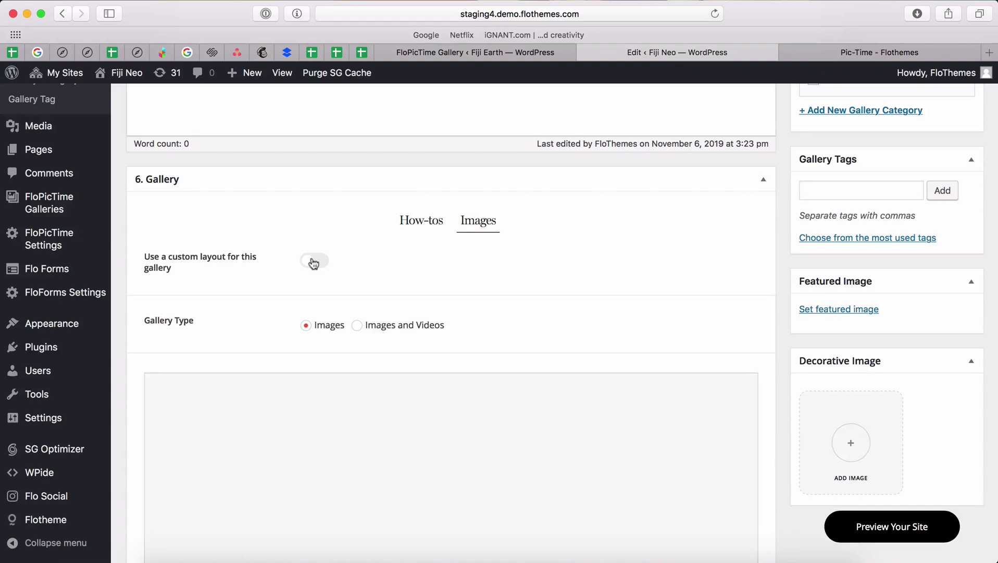
click(313, 262)
scroll(445, 276, down, 2)
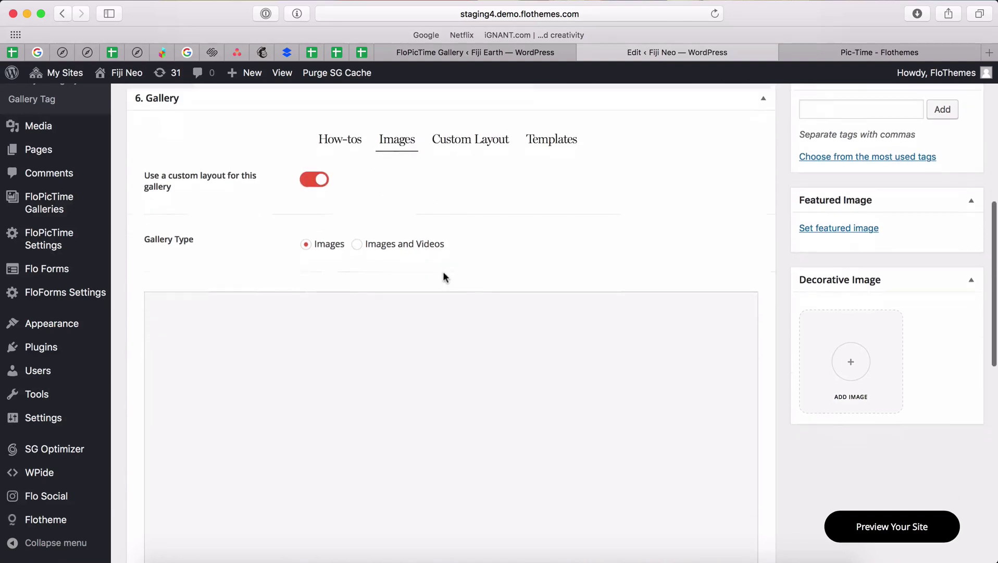
scroll(444, 277, down, 1)
scroll(444, 276, up, 2)
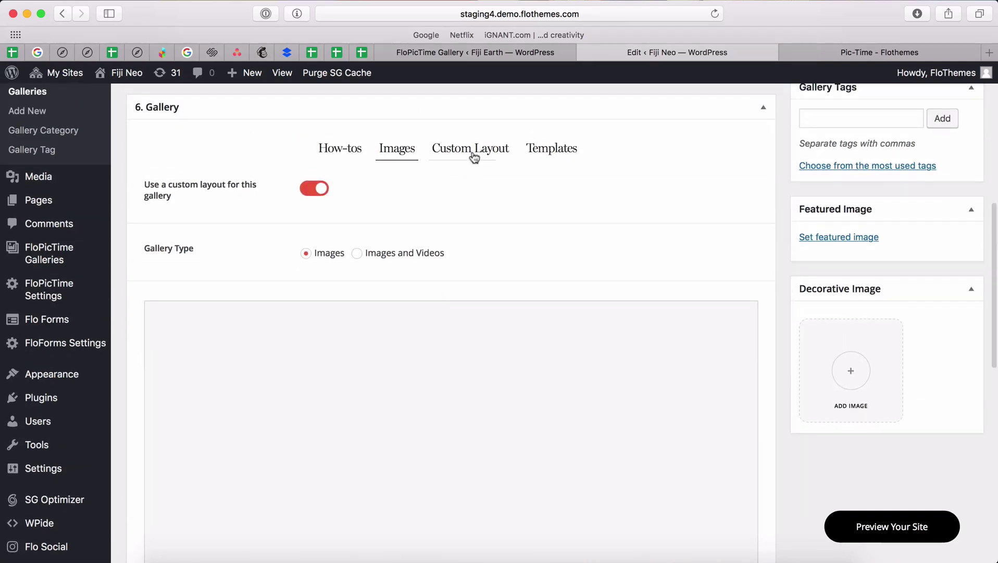
click(473, 152)
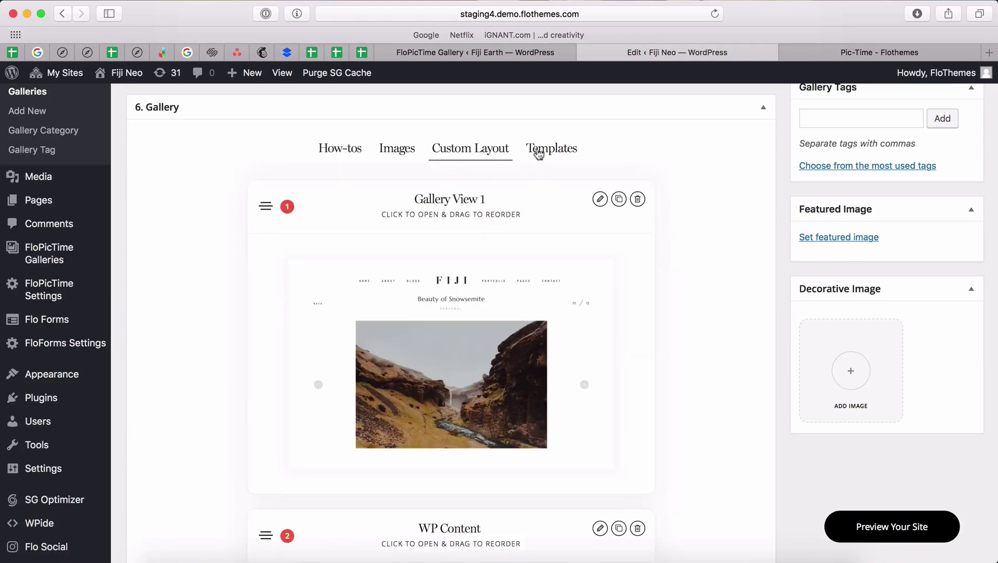
scroll(453, 176, down, 2)
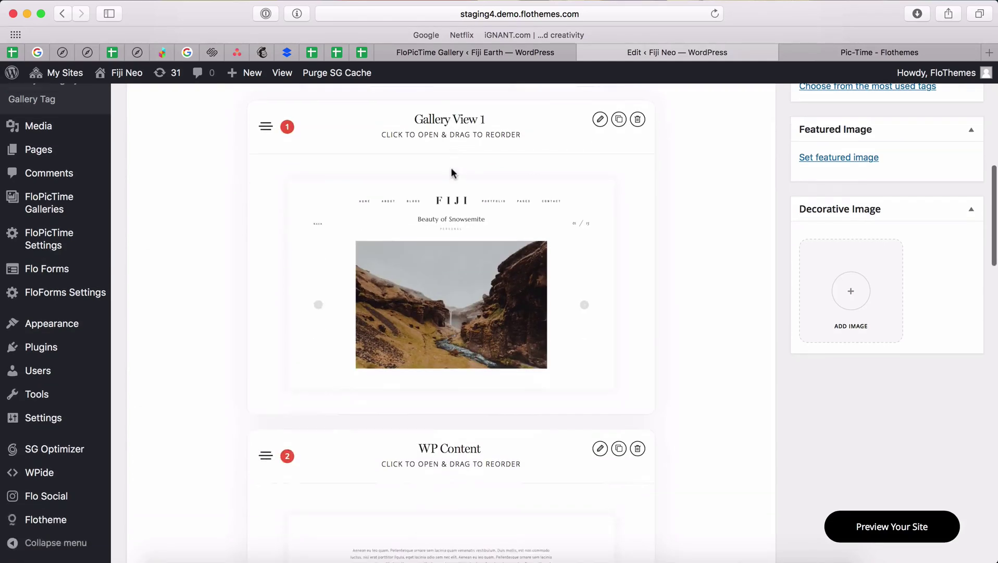
Delete Gallery View 1, then add a Header Placeholder block as the first layout block
click(638, 121)
click(626, 304)
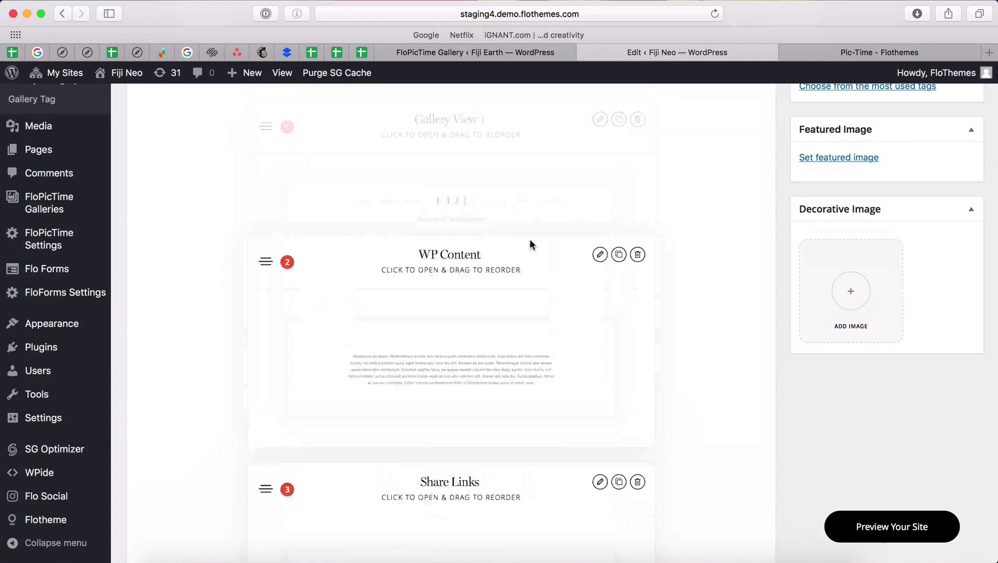
scroll(529, 245, down, 5)
scroll(529, 245, down, 5)
scroll(530, 245, down, 5)
scroll(474, 485, down, 3)
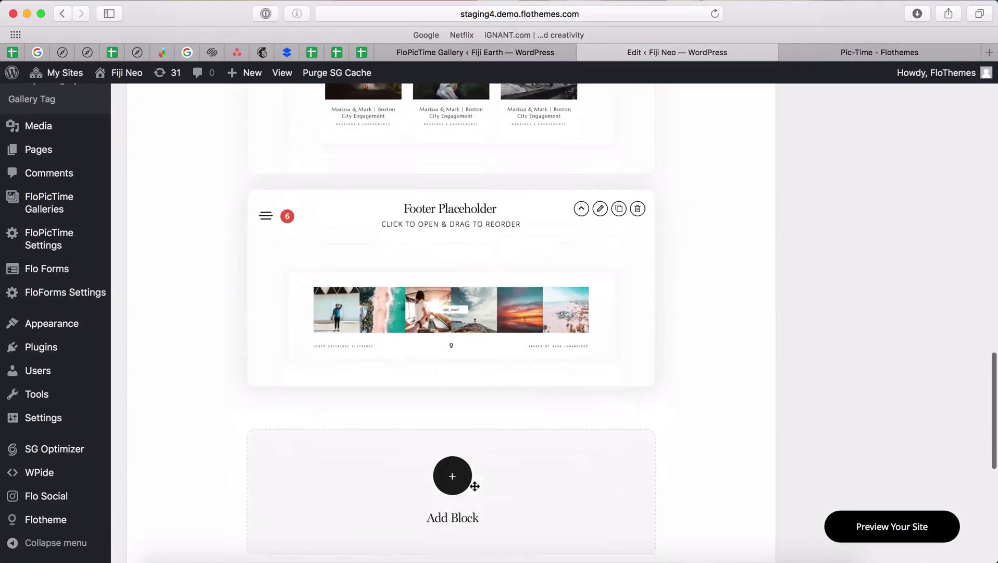
click(452, 468)
text(heade)
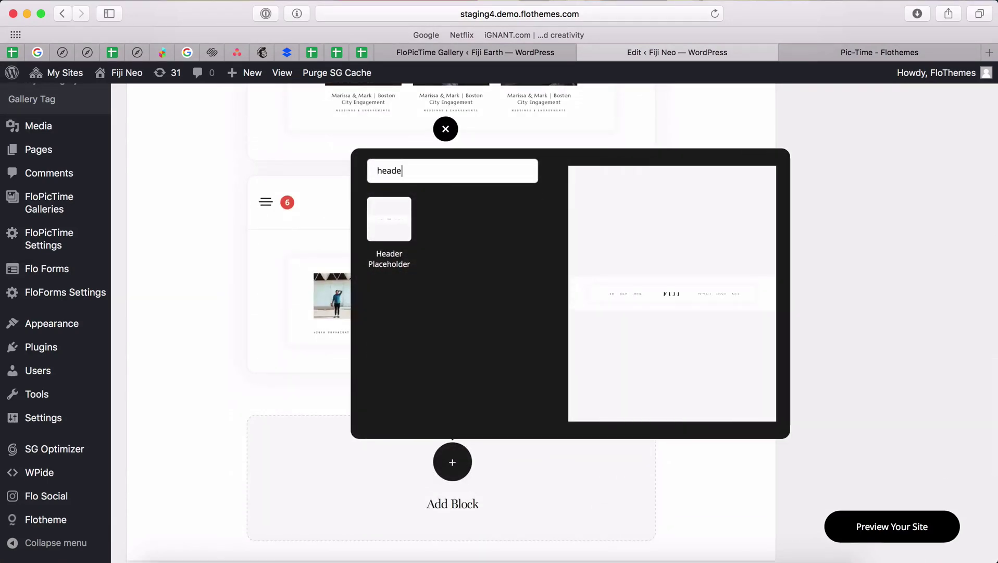
text(r)
click(390, 220)
scroll(394, 243, up, 3)
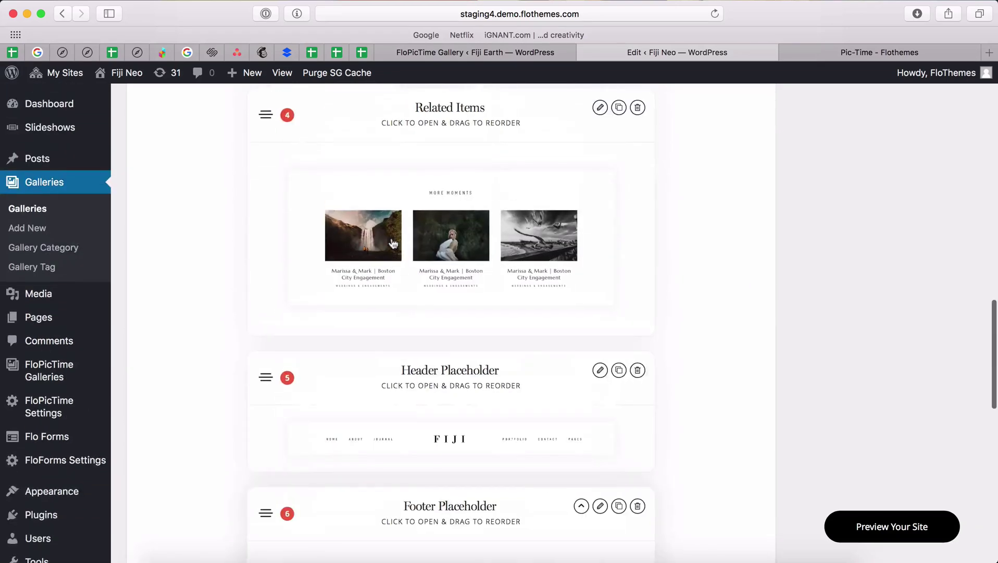
click(581, 370)
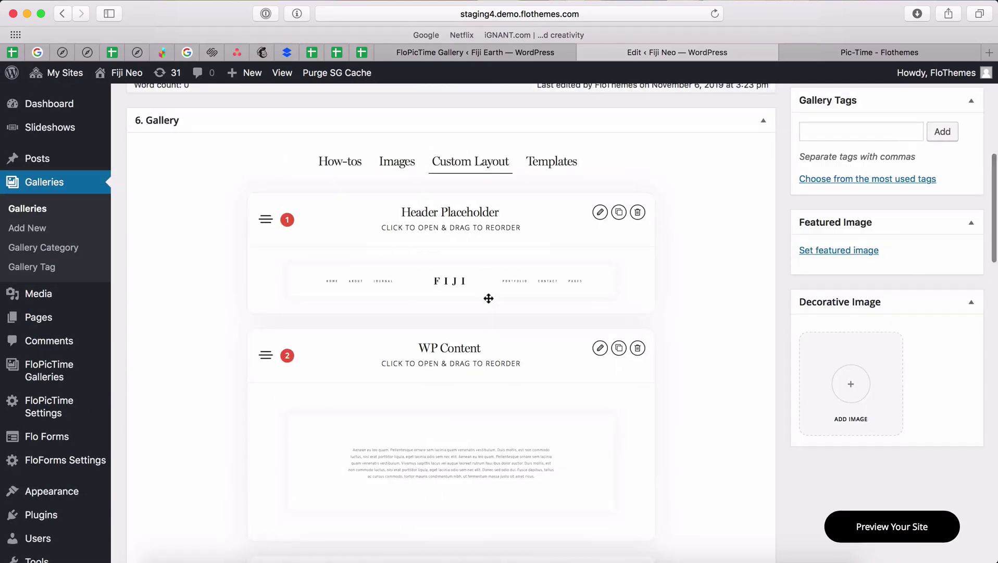
mouse_move(450, 452)
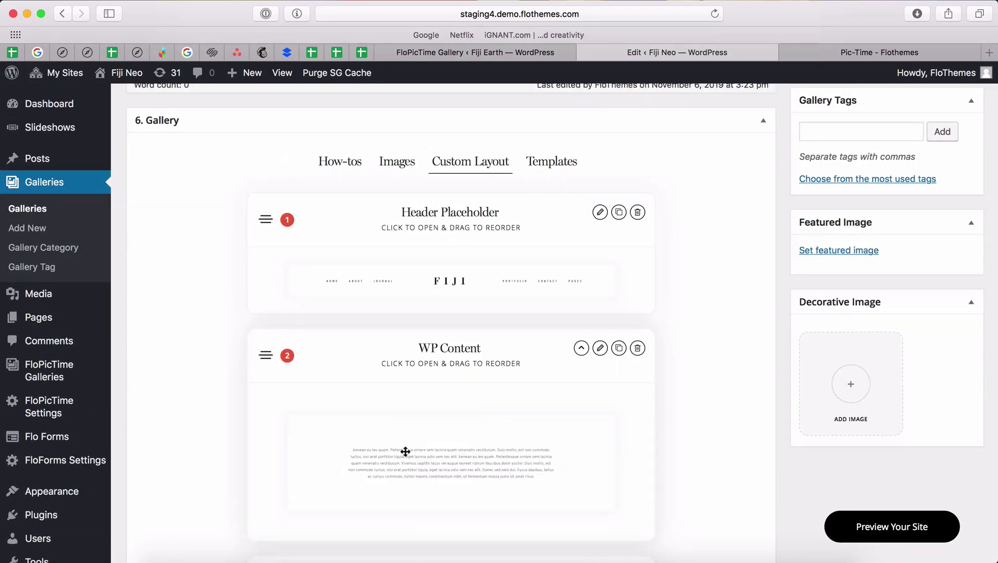
scroll(405, 452, up, 8)
scroll(405, 453, up, 3)
scroll(621, 337, down, 2)
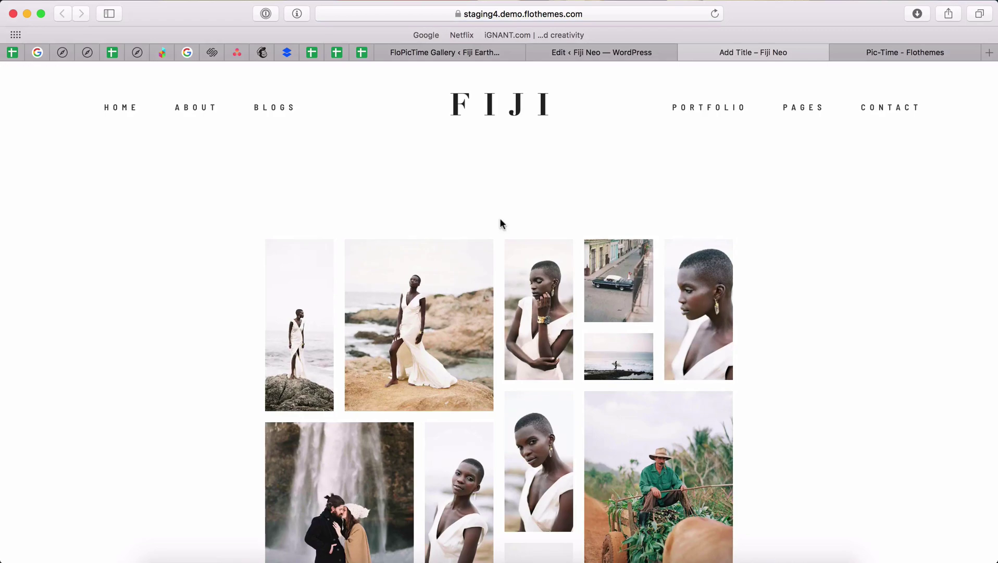
scroll(499, 224, down, 8)
scroll(500, 223, up, 8)
scroll(500, 224, down, 5)
scroll(500, 224, up, 8)
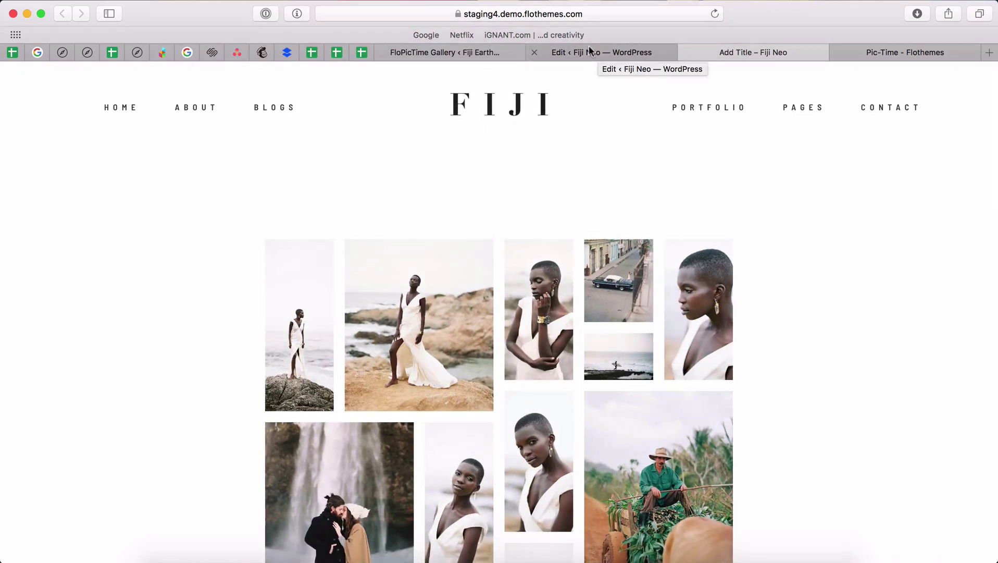
Return from the site preview to the Edit ‹ Fiji Neo gallery editor tab
click(590, 52)
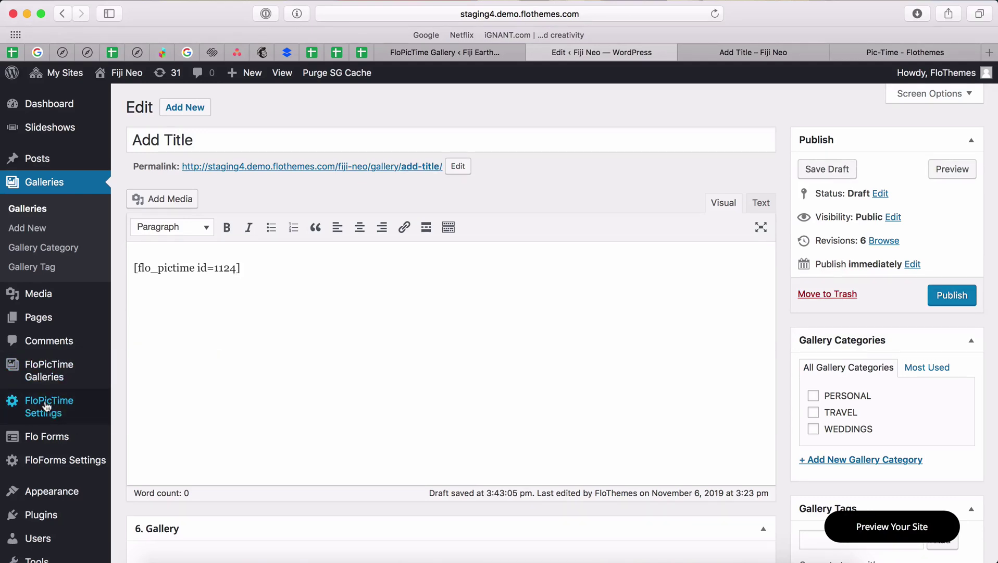
Sync Pic-Time account data from the FloPicTime Settings page
click(45, 408)
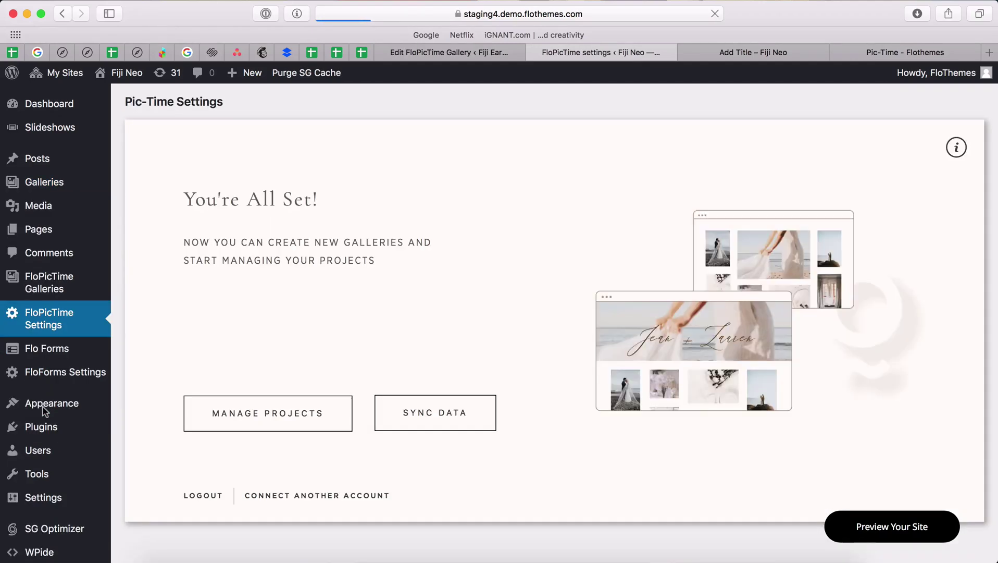
click(427, 414)
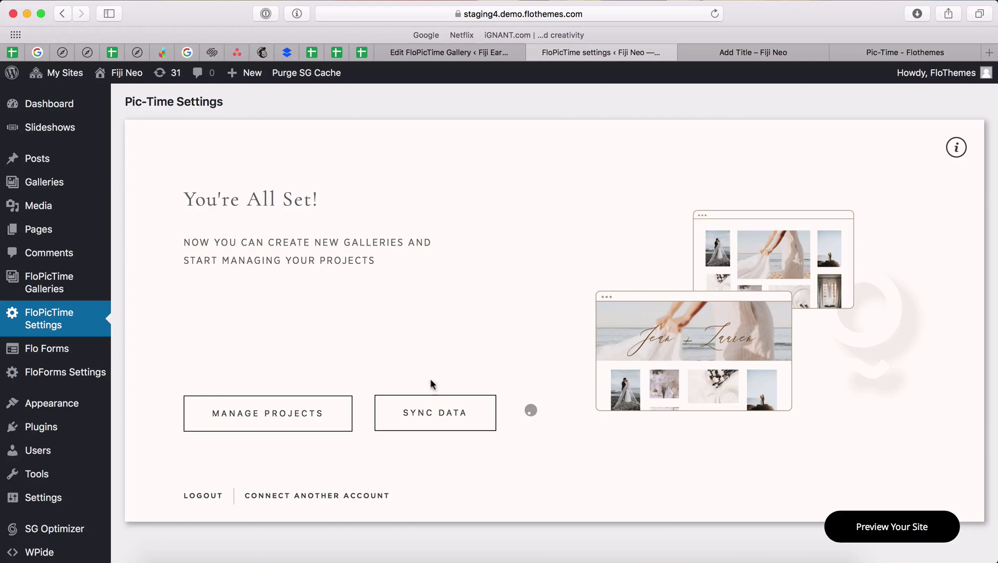